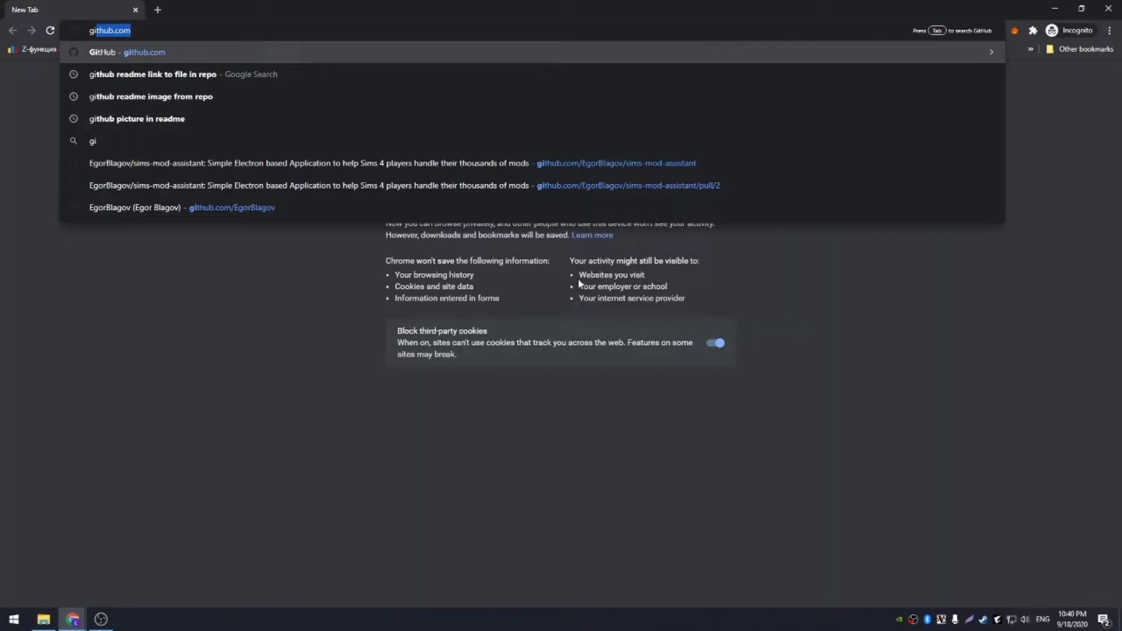
# Step: Go to github.com, search for "sims mod assistant" and open the sims-mod-assistant repository
pyautogui.press('Return')
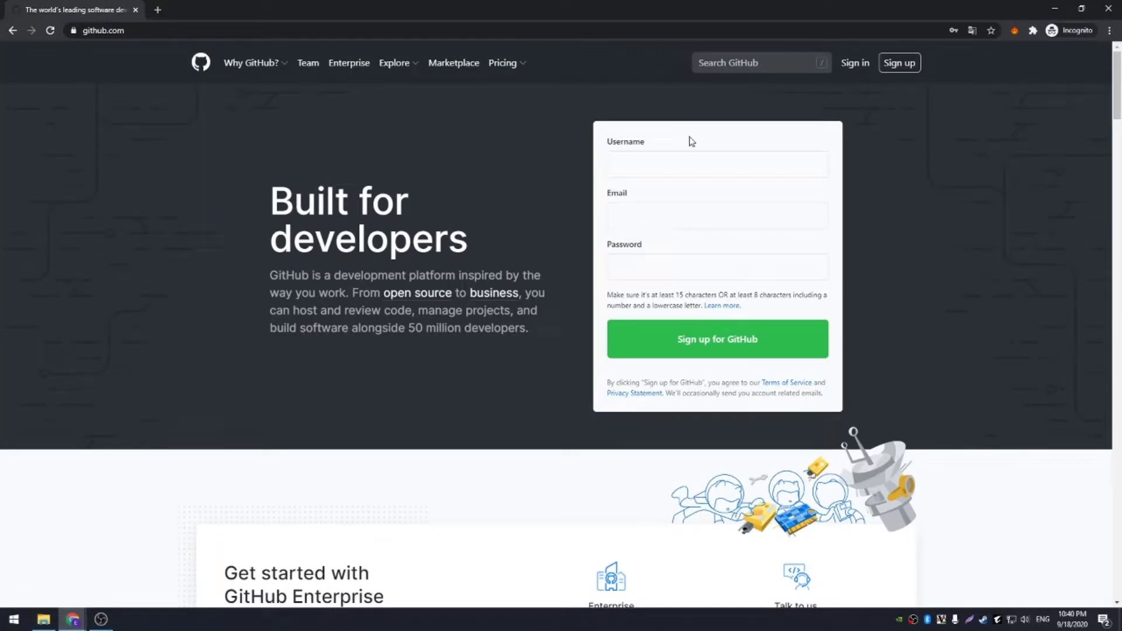
pyautogui.click(729, 64)
pyautogui.write('sims mod as')
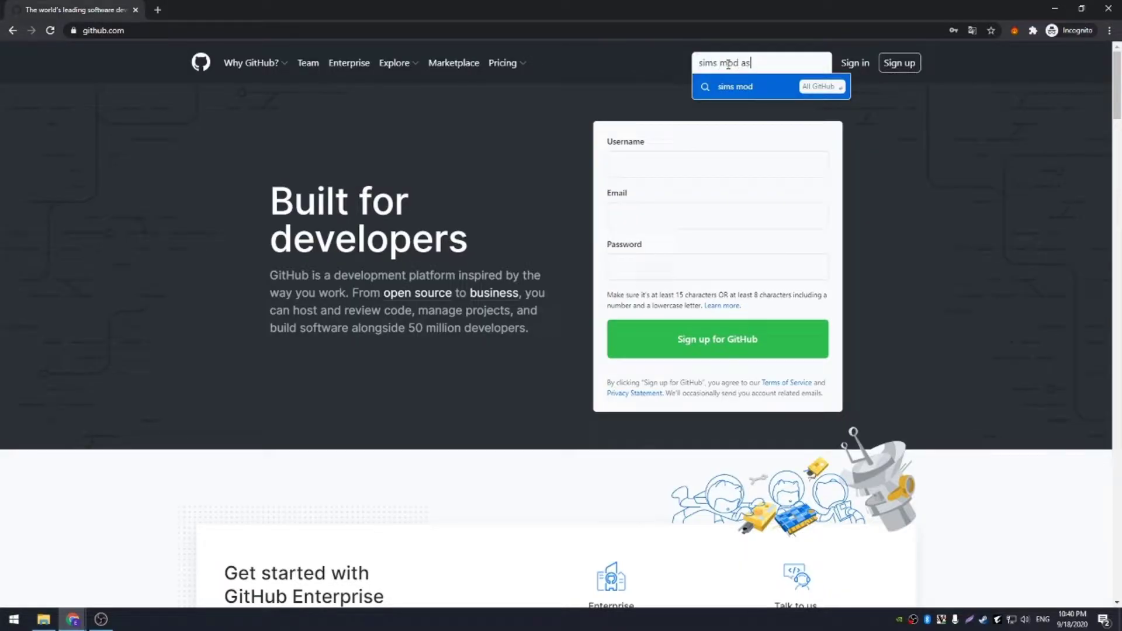
pyautogui.write('sistant')
pyautogui.press('Return')
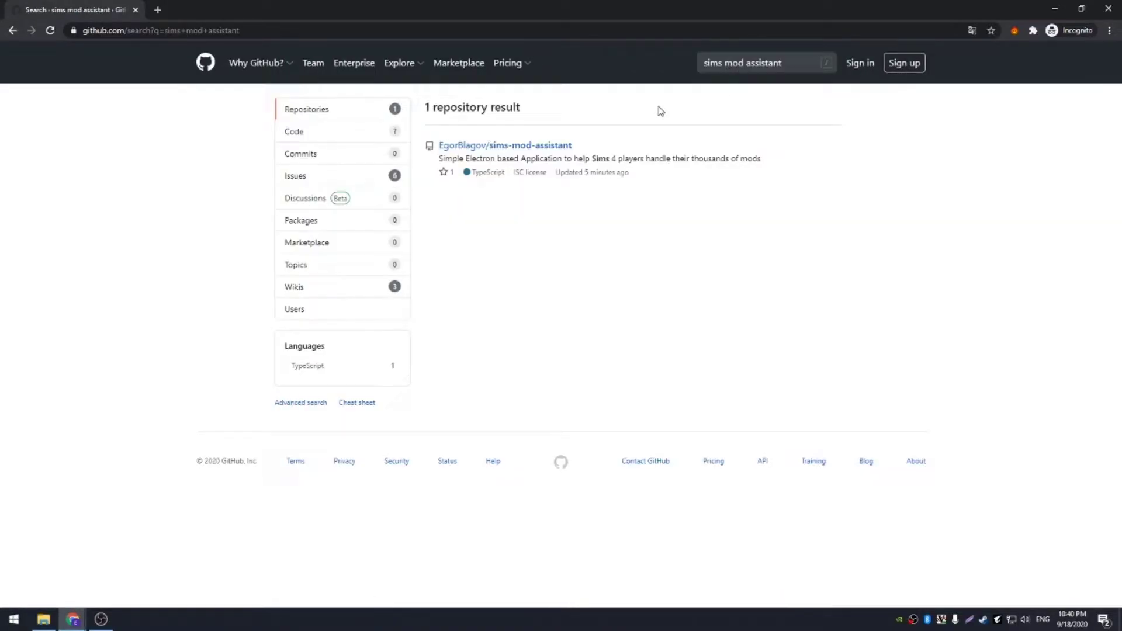
pyautogui.click(522, 146)
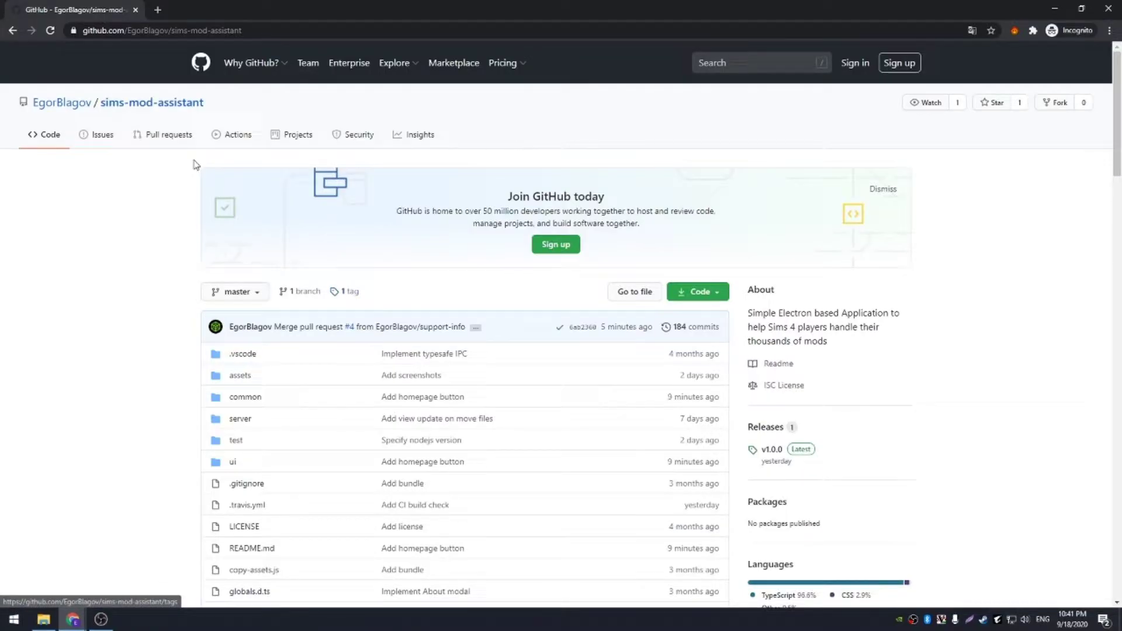
# Step: Download sims-mod-assistant-win32-x64.zip from the repository's v1.0.0 release
pyautogui.click(766, 427)
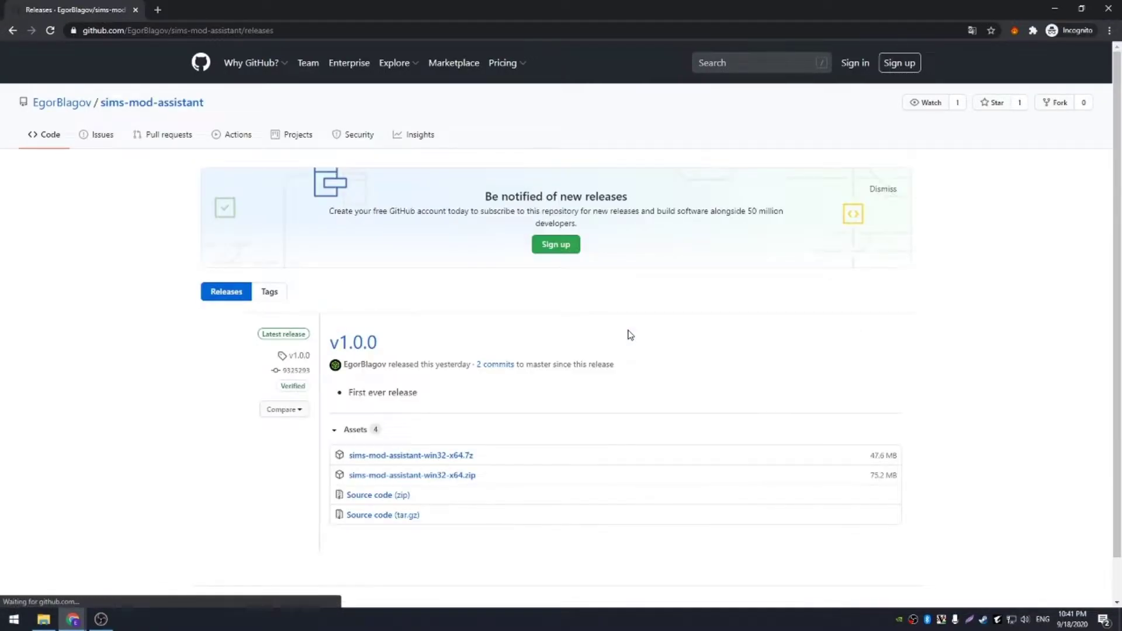
pyautogui.scroll(-1, 627, 332)
pyautogui.scroll(-1, 627, 332)
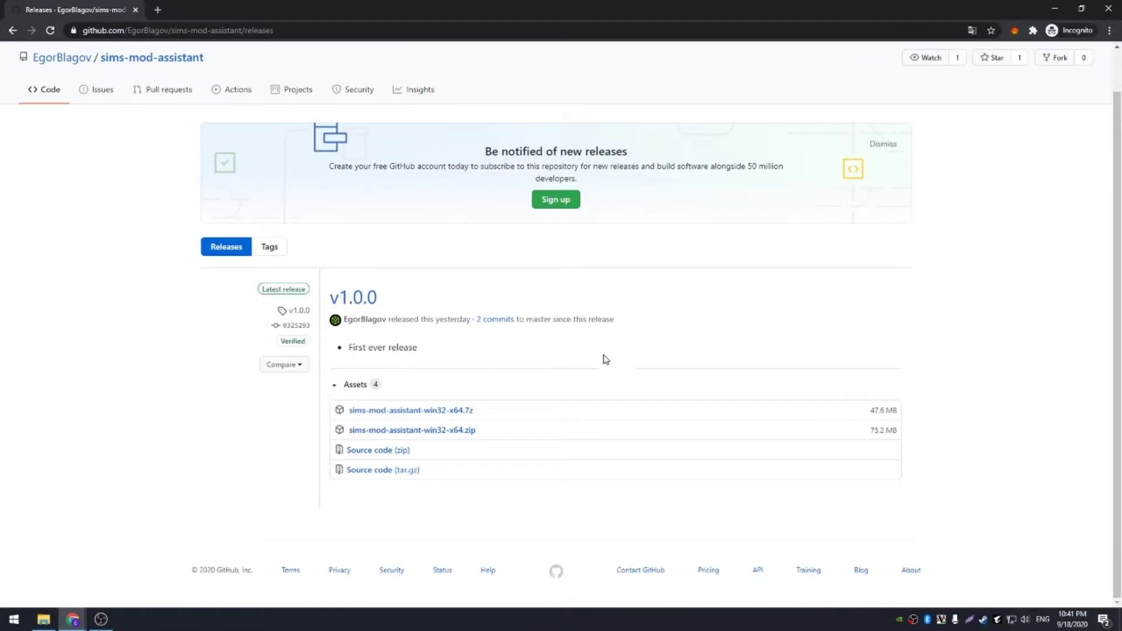
pyautogui.click(464, 431)
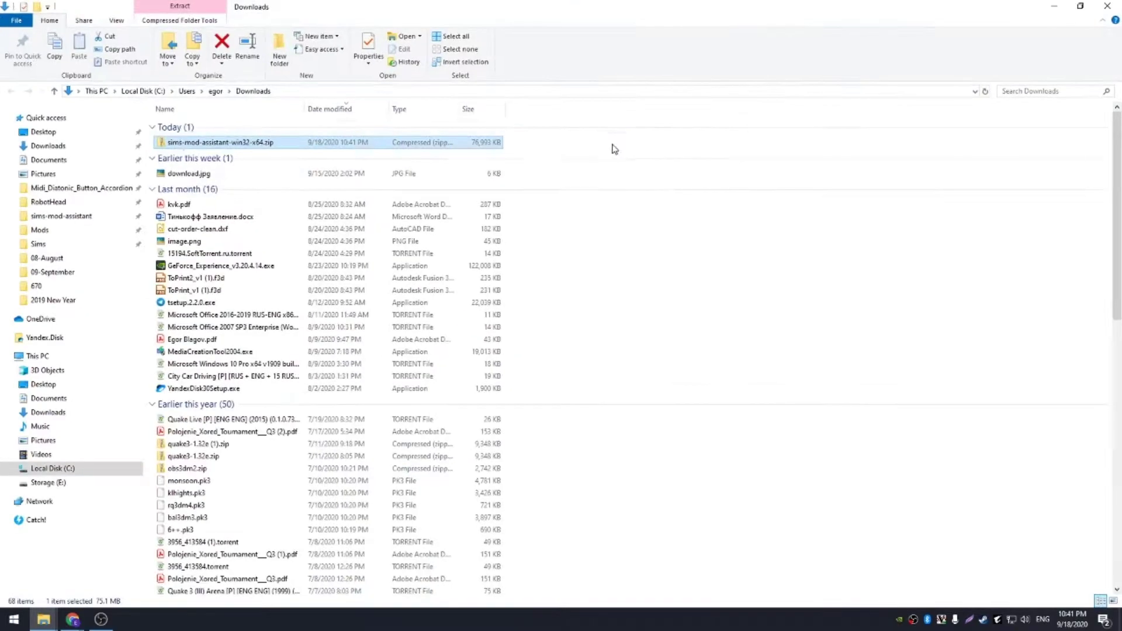
# Step: Extract the downloaded sims-mod-assistant-win32-x64.zip archive and launch sims-mod-assistant.exe from the extracted folder
pyautogui.rightClick(295, 143)
pyautogui.click(327, 221)
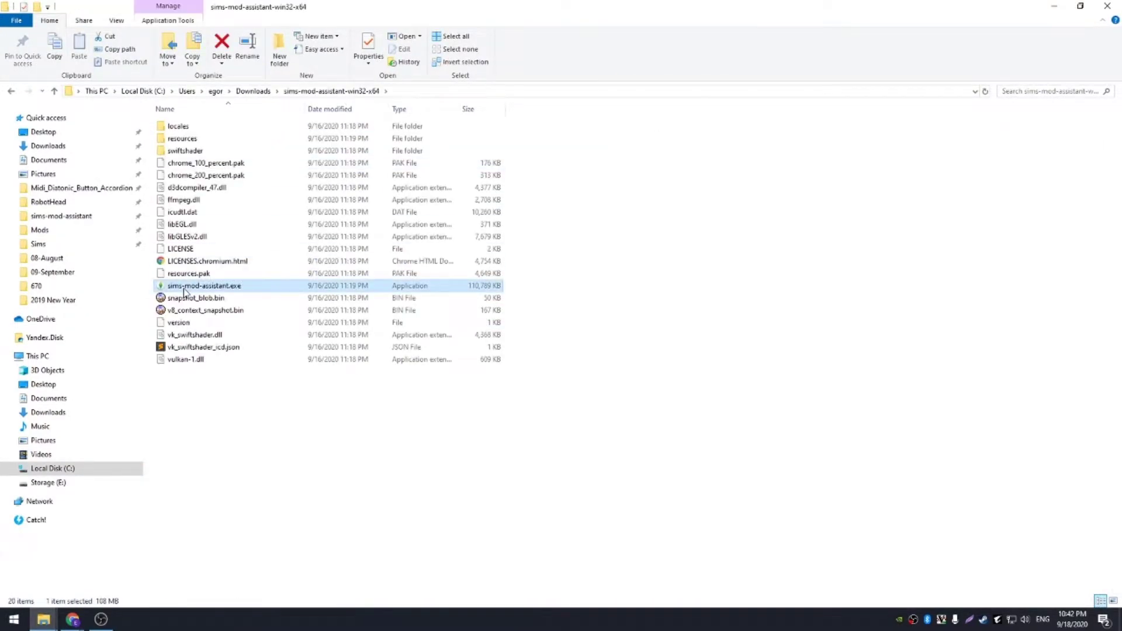
pyautogui.doubleClick(232, 289)
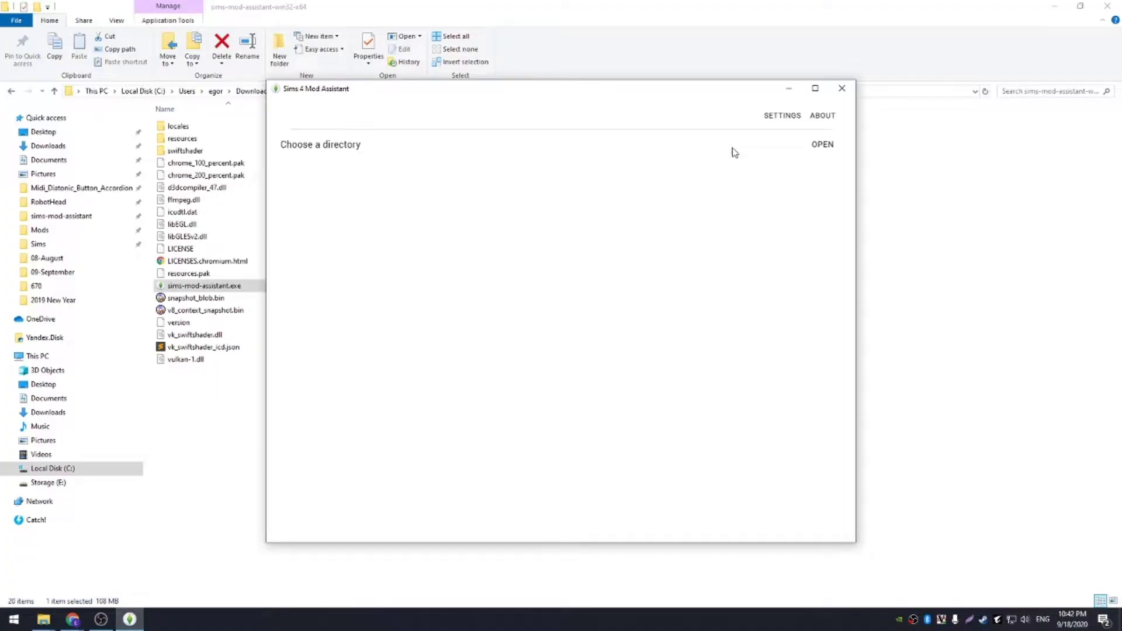
# Step: Switch the interface language to Русский in the settings, and set it back to English
pyautogui.click(781, 116)
pyautogui.click(764, 319)
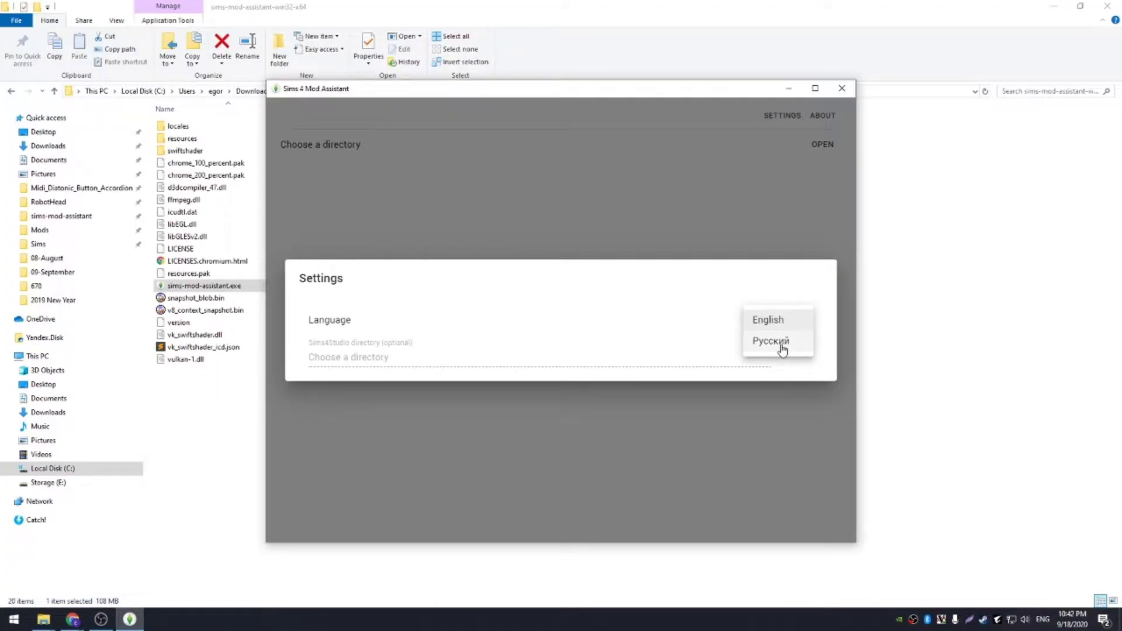
pyautogui.click(782, 345)
pyautogui.click(764, 320)
pyautogui.click(760, 301)
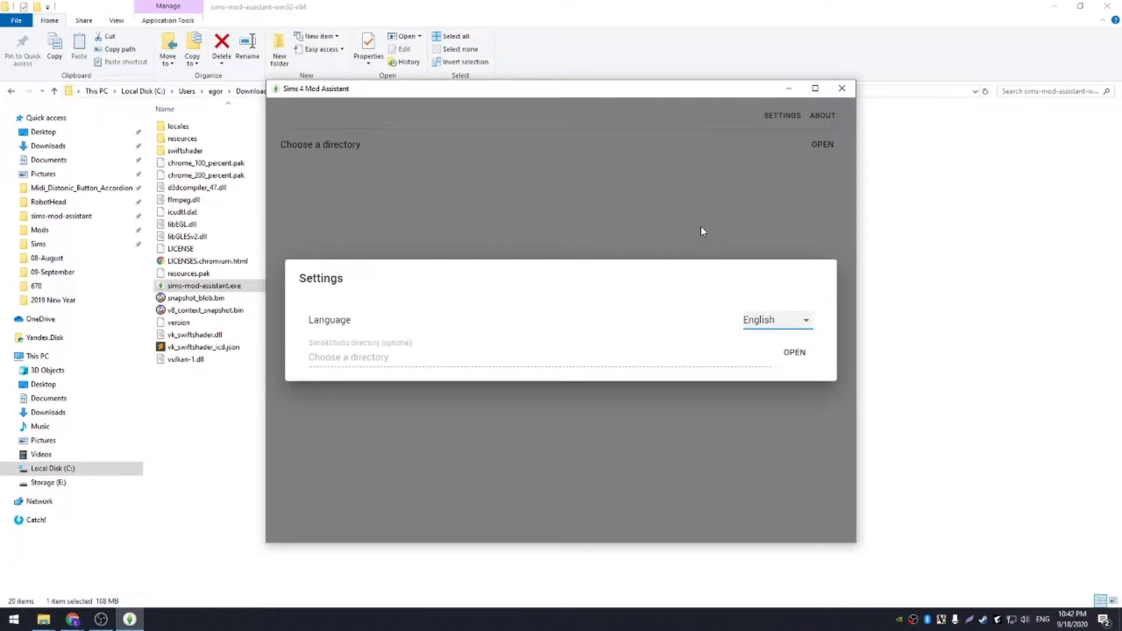
pyautogui.click(703, 232)
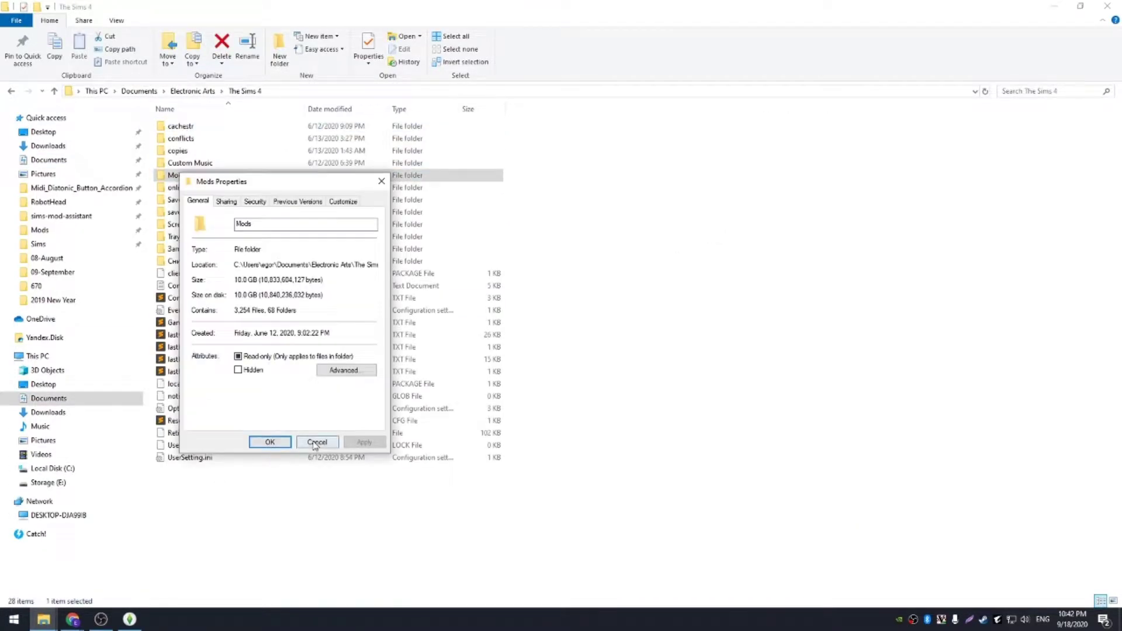
# Step: Close the Mods folder's properties and create a new folder named Mods-duplicates inside The Sims 4 folder
pyautogui.click(317, 442)
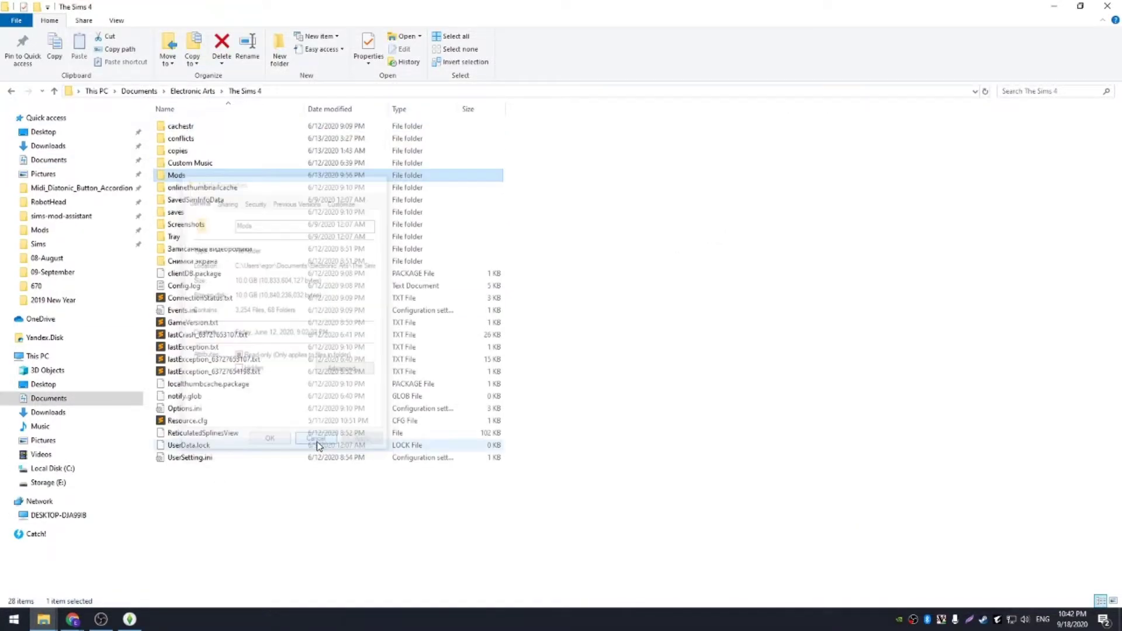
pyautogui.click(210, 508)
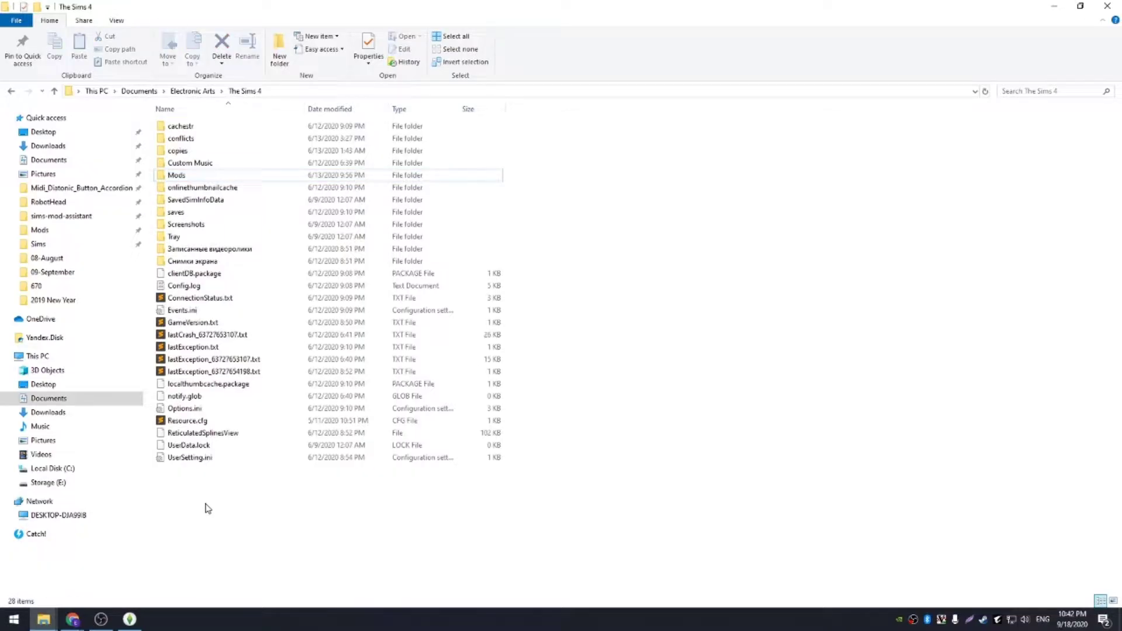
pyautogui.rightClick(210, 509)
pyautogui.moveTo(263, 474)
pyautogui.click(386, 477)
pyautogui.write('Mods-duplicates')
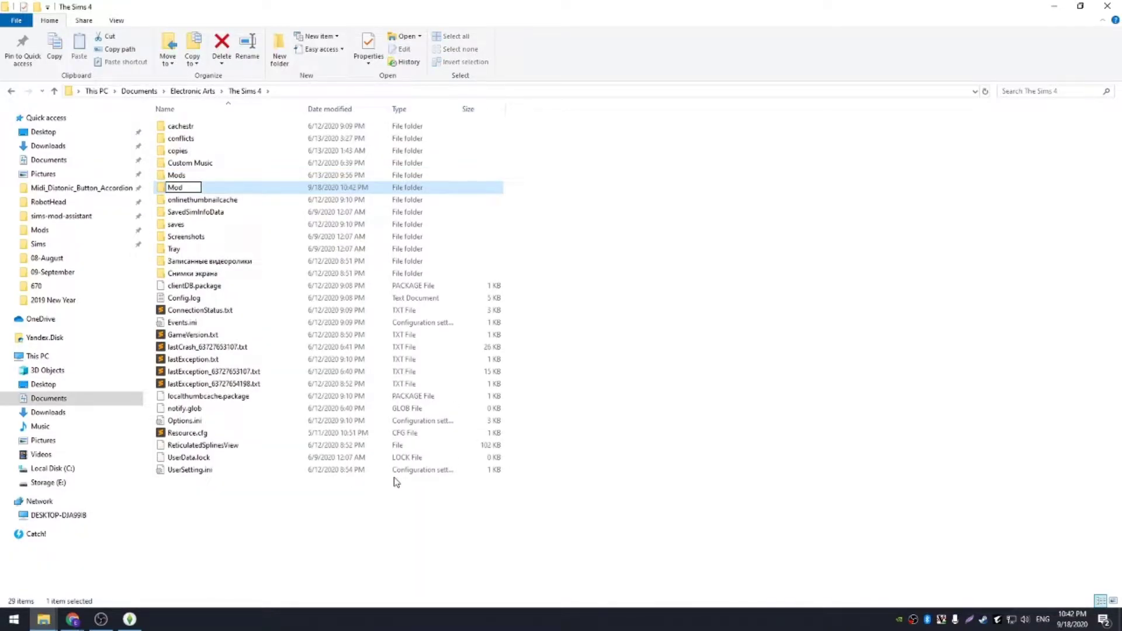
pyautogui.press('Return')
# Step: In Sims 4 Mod Assistant, choose Documents\Electronic Arts\The Sims 4\Mods as the directory and run a search for exact doubles
pyautogui.click(129, 620)
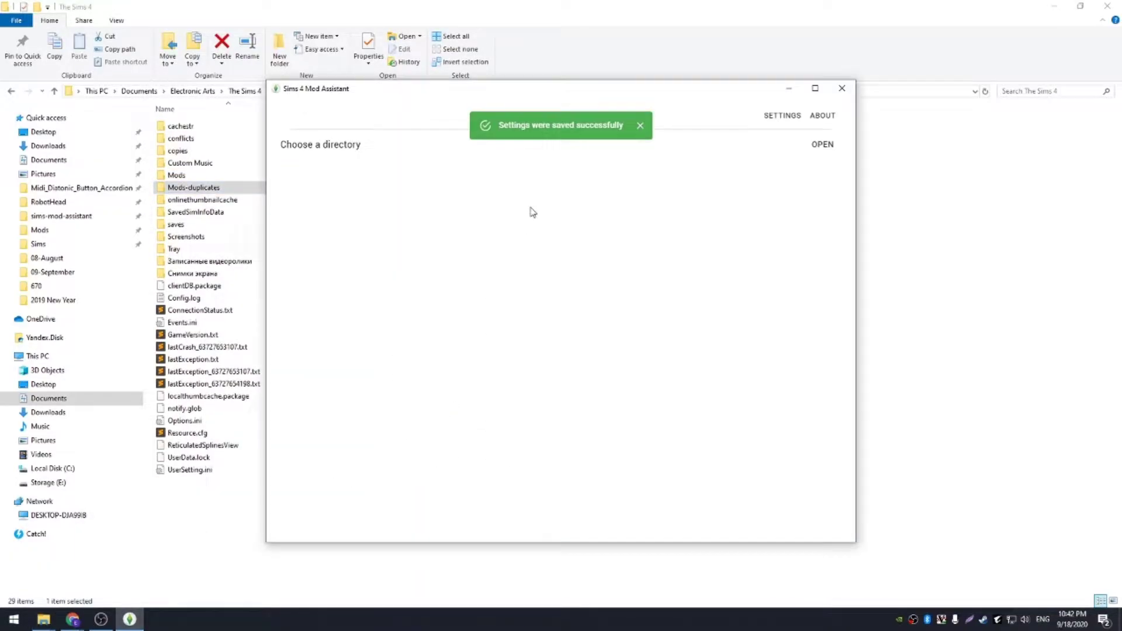
pyautogui.click(643, 123)
pyautogui.click(822, 144)
pyautogui.click(144, 28)
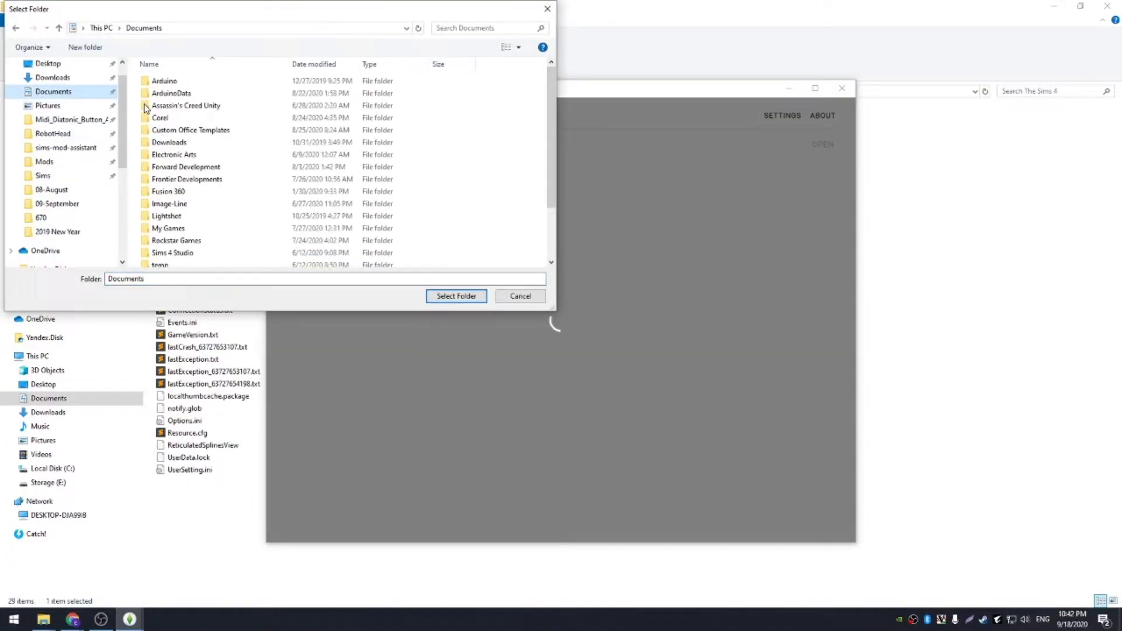
pyautogui.doubleClick(175, 155)
pyautogui.doubleClick(169, 81)
pyautogui.doubleClick(166, 129)
pyautogui.click(442, 297)
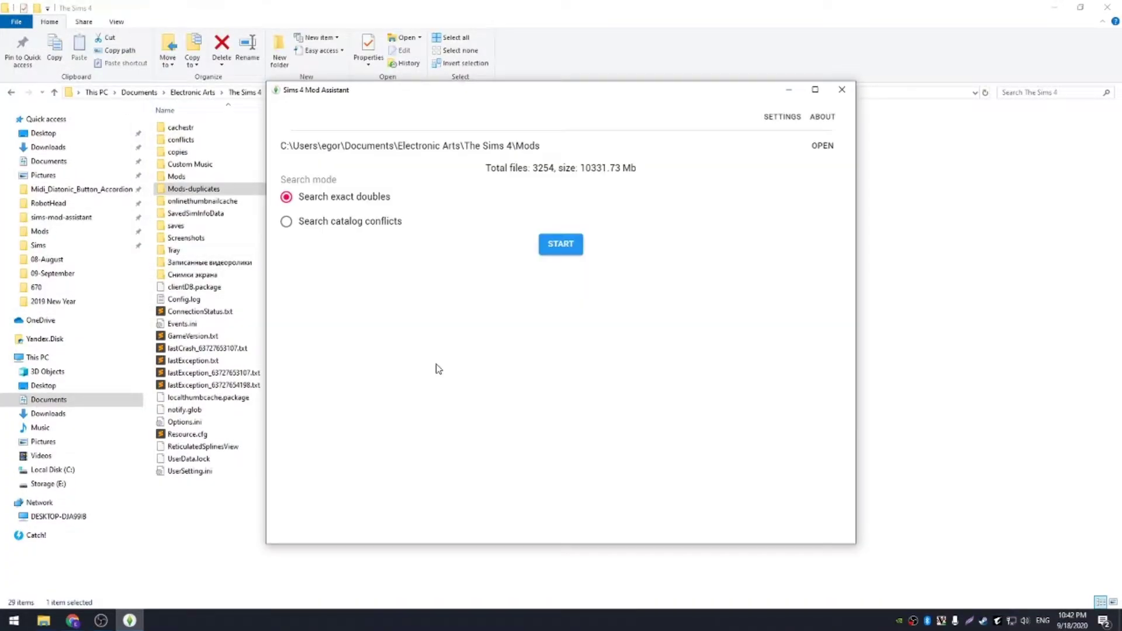
pyautogui.moveTo(647, 94); pyautogui.dragTo(541, 117)
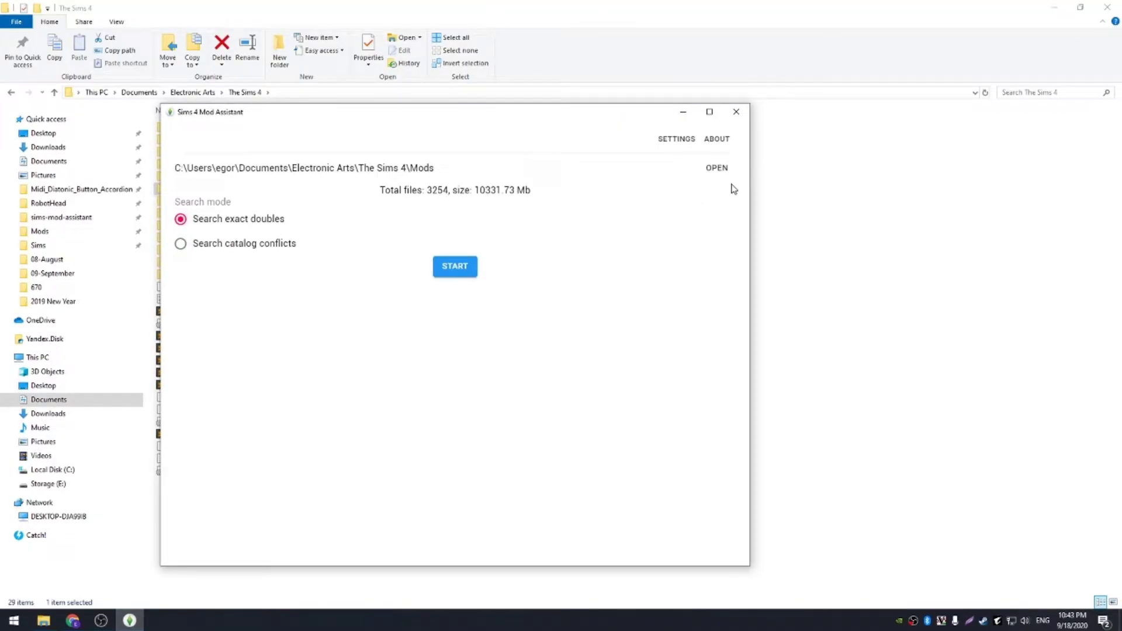
pyautogui.click(445, 267)
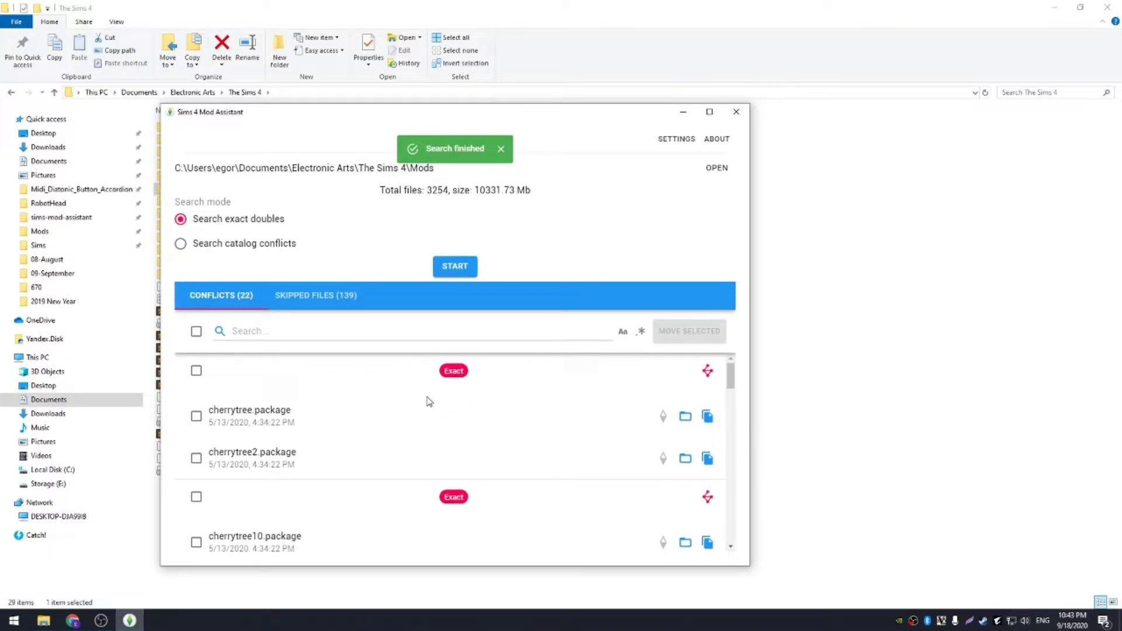
# Step: Examine the skipped files and why they were skipped, and reveal andrew_poseplayer.ts4script in its folder
pyautogui.click(345, 301)
pyautogui.moveTo(696, 342)
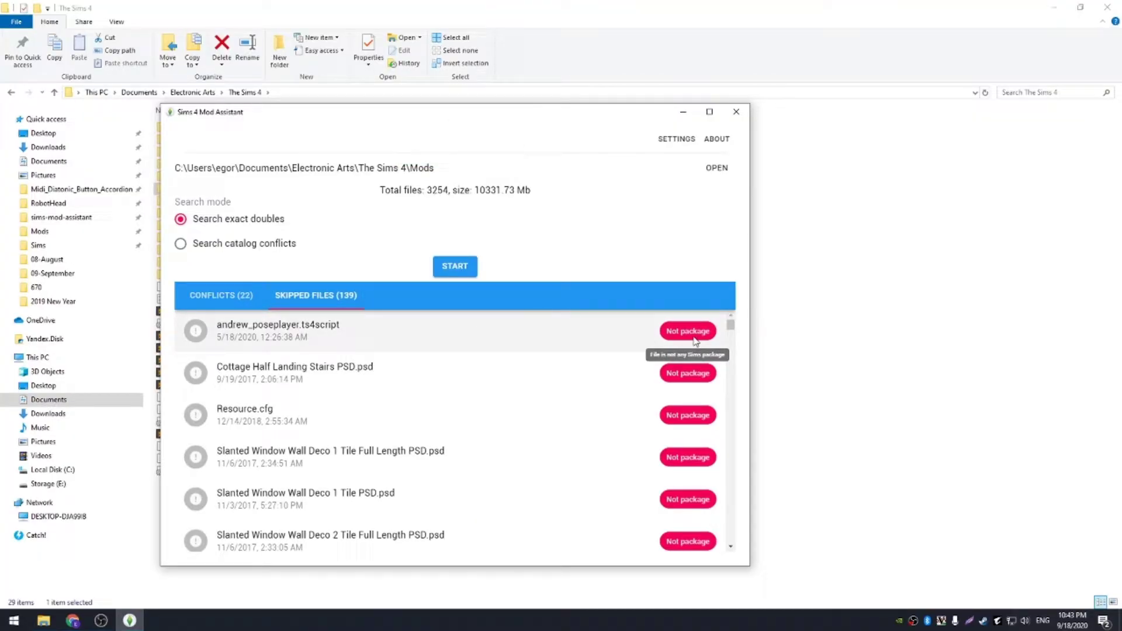
pyautogui.moveTo(246, 325)
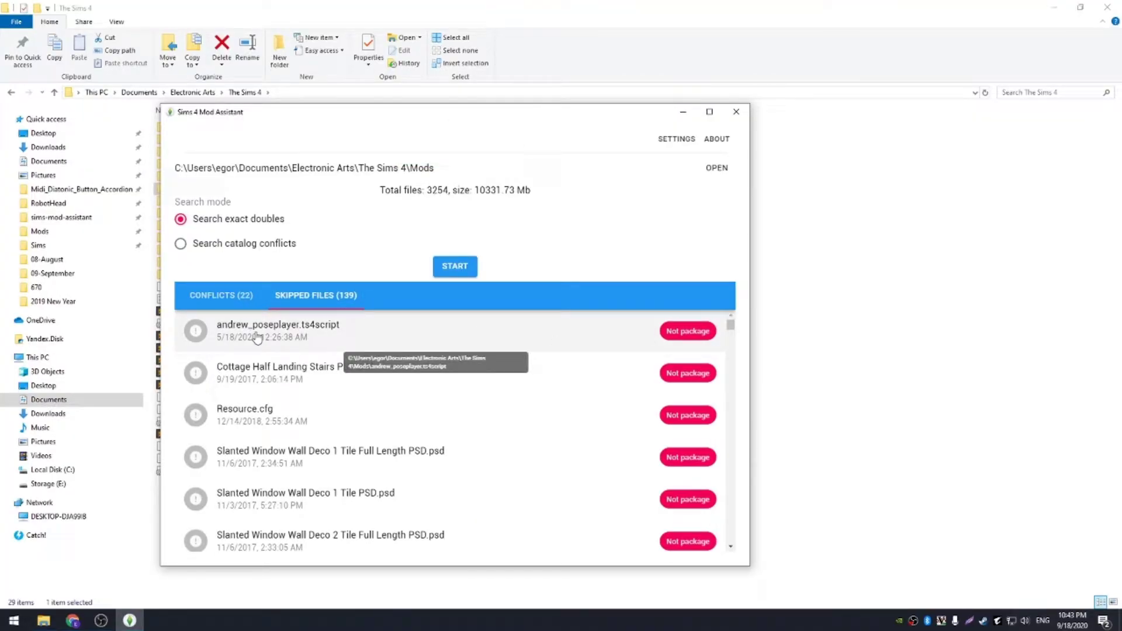
pyautogui.click(256, 337)
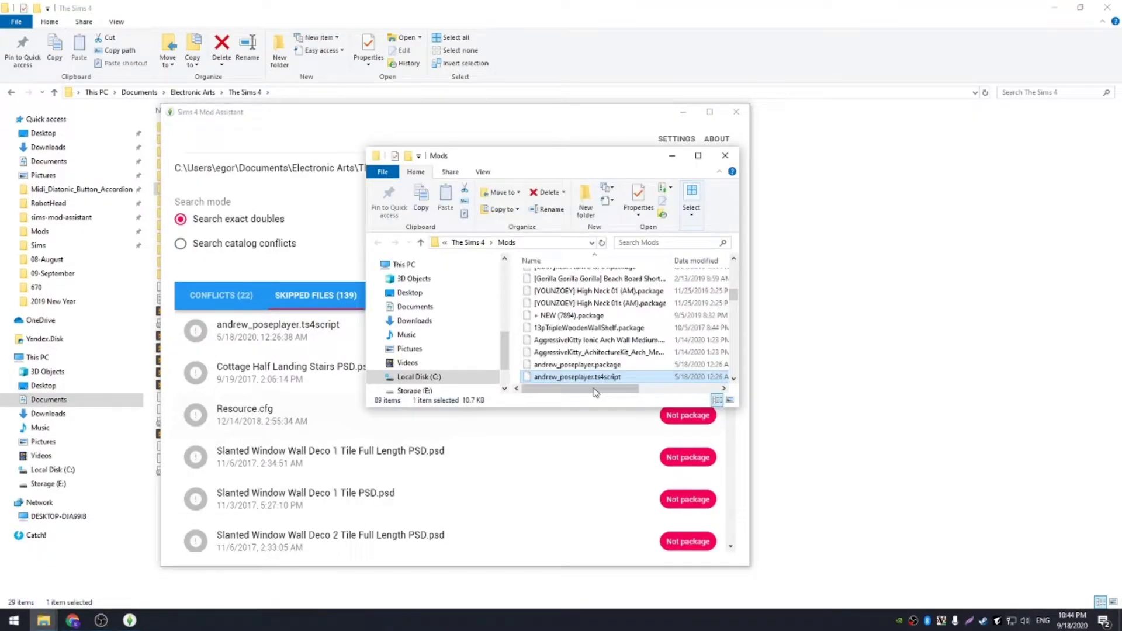
pyautogui.click(742, 210)
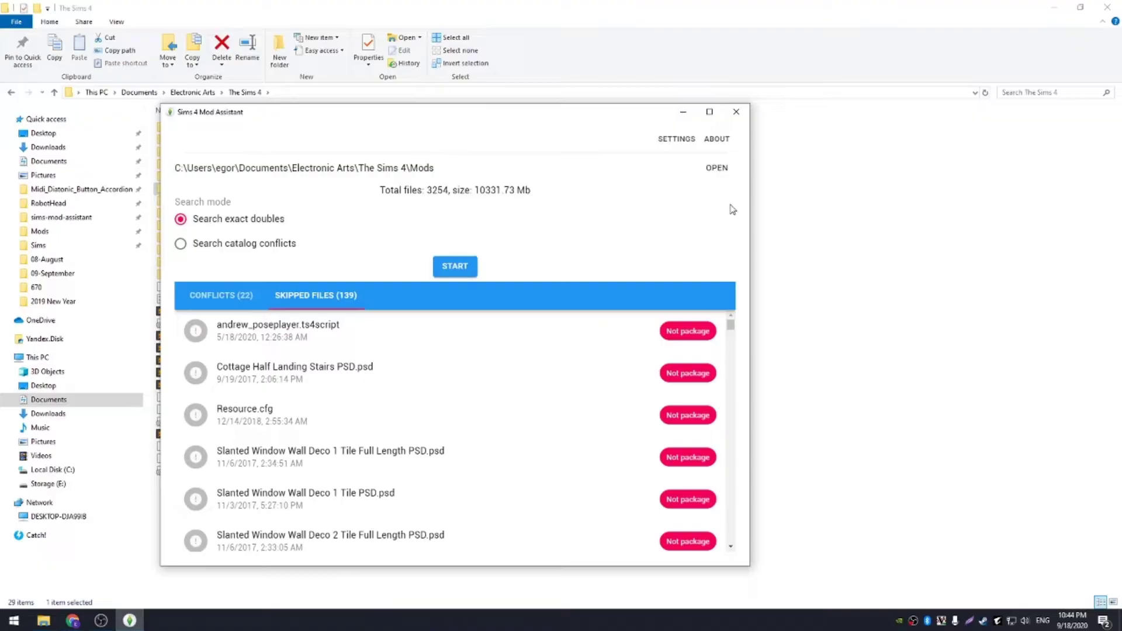
pyautogui.scroll(-5, 607, 376)
pyautogui.moveTo(731, 351); pyautogui.dragTo(739, 533)
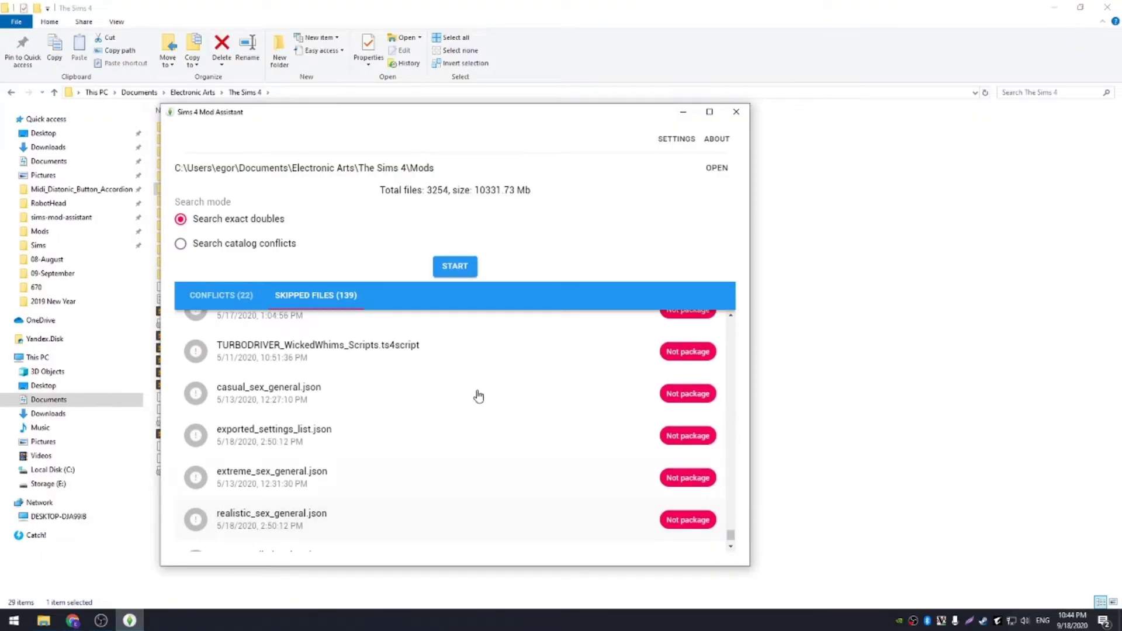
# Step: Examine the list of conflicting duplicates and check the folder location of NitroPanic_Tucked Male Tees.package
pyautogui.click(199, 295)
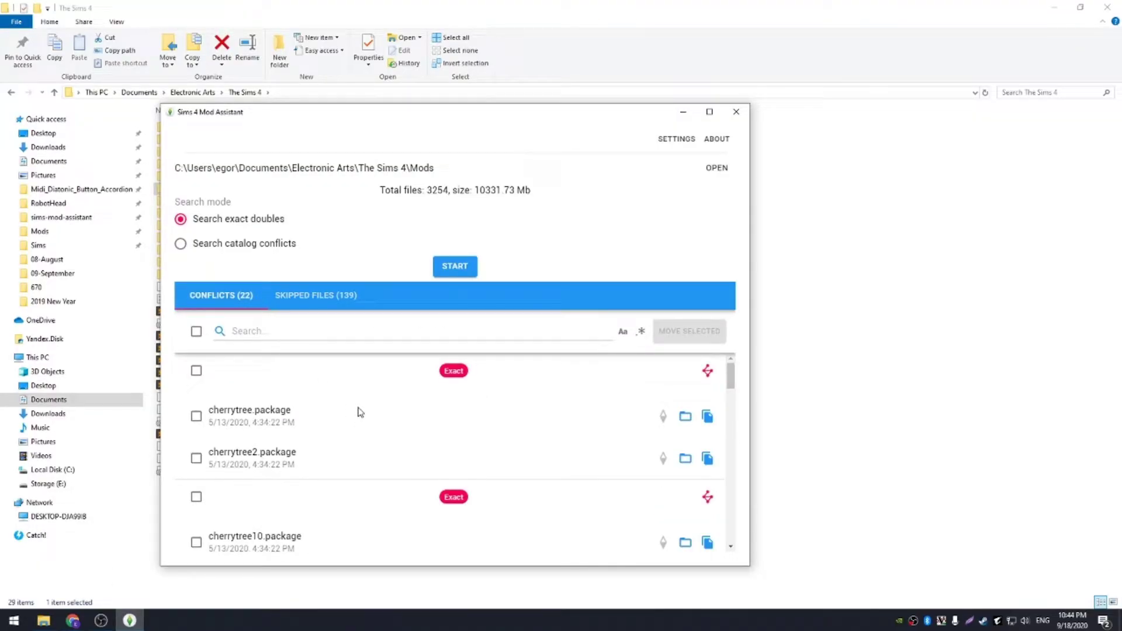
pyautogui.scroll(-10, 360, 412)
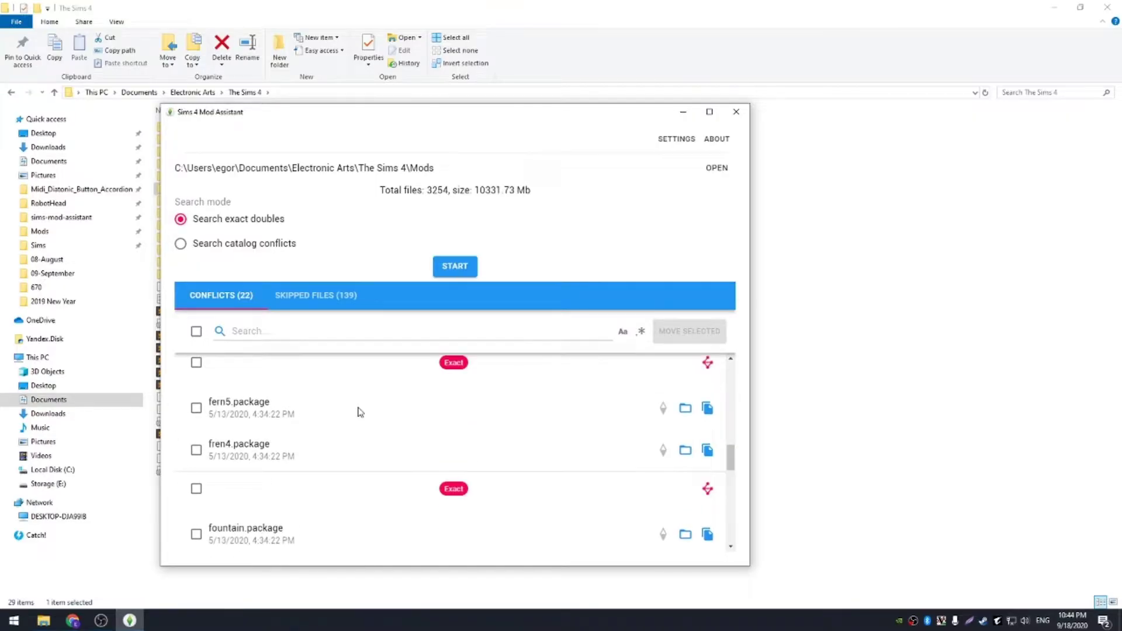
pyautogui.scroll(-10, 360, 412)
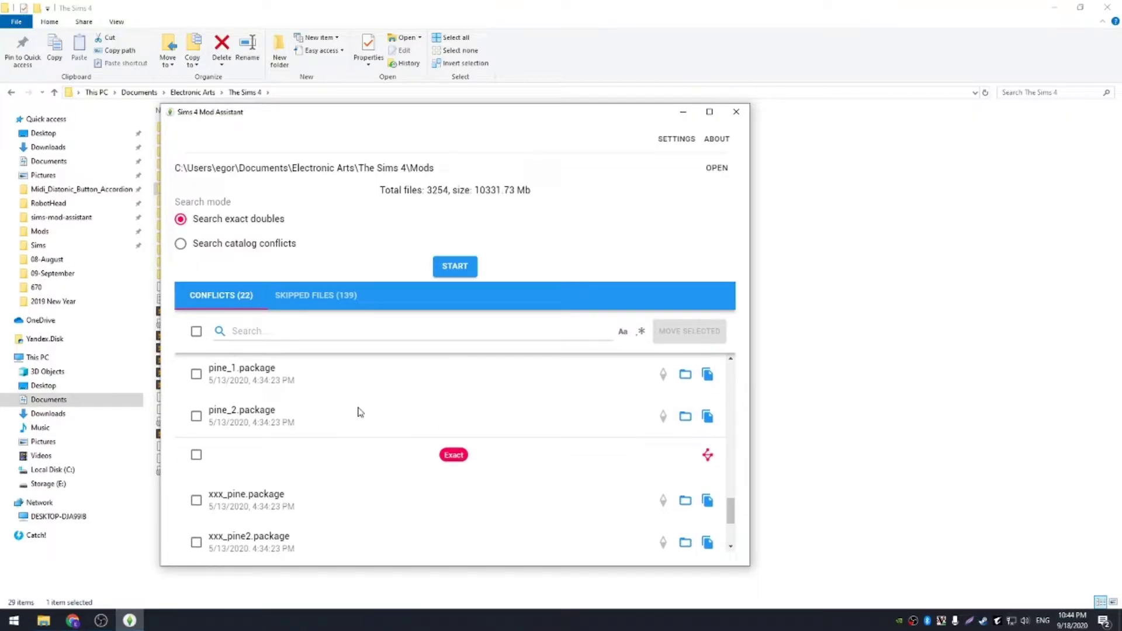
pyautogui.scroll(-3, 360, 412)
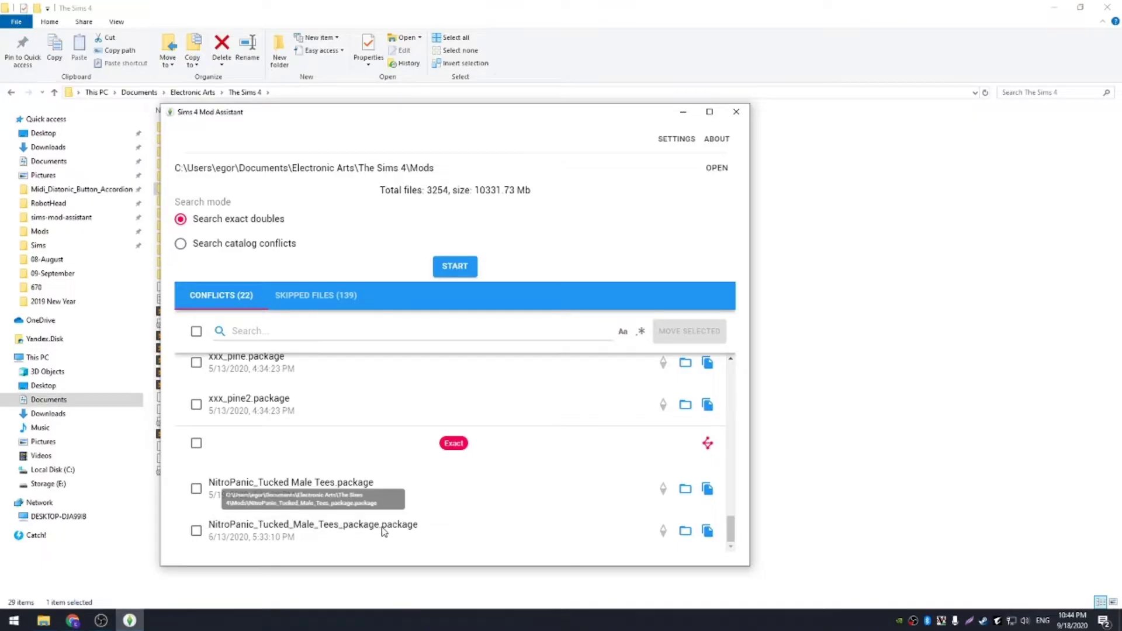
pyautogui.moveTo(451, 445)
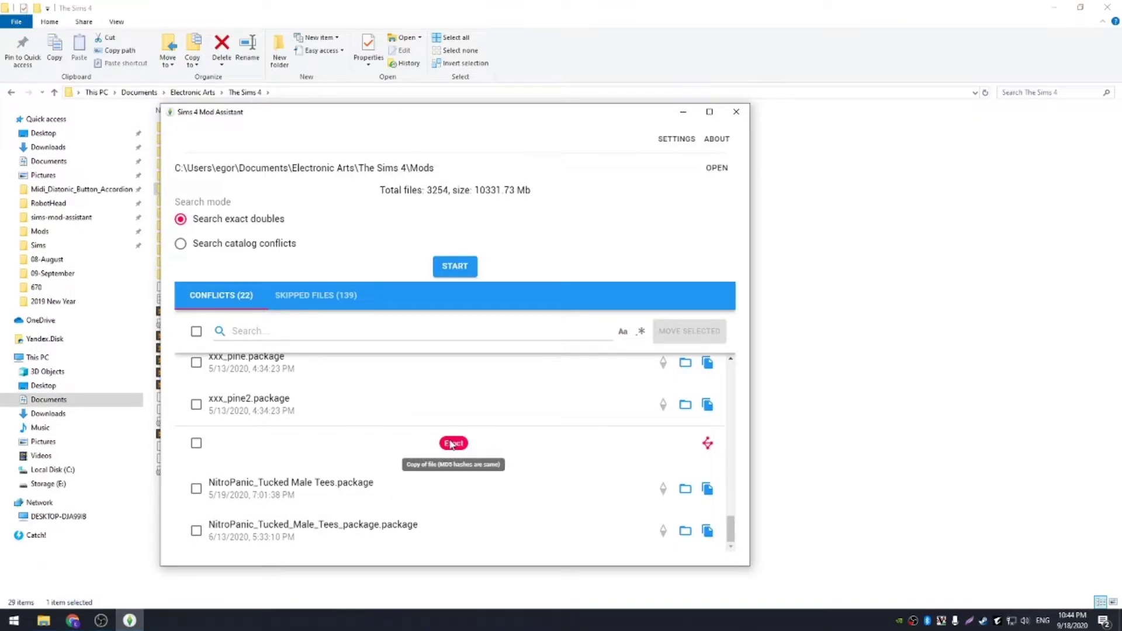
pyautogui.click(684, 491)
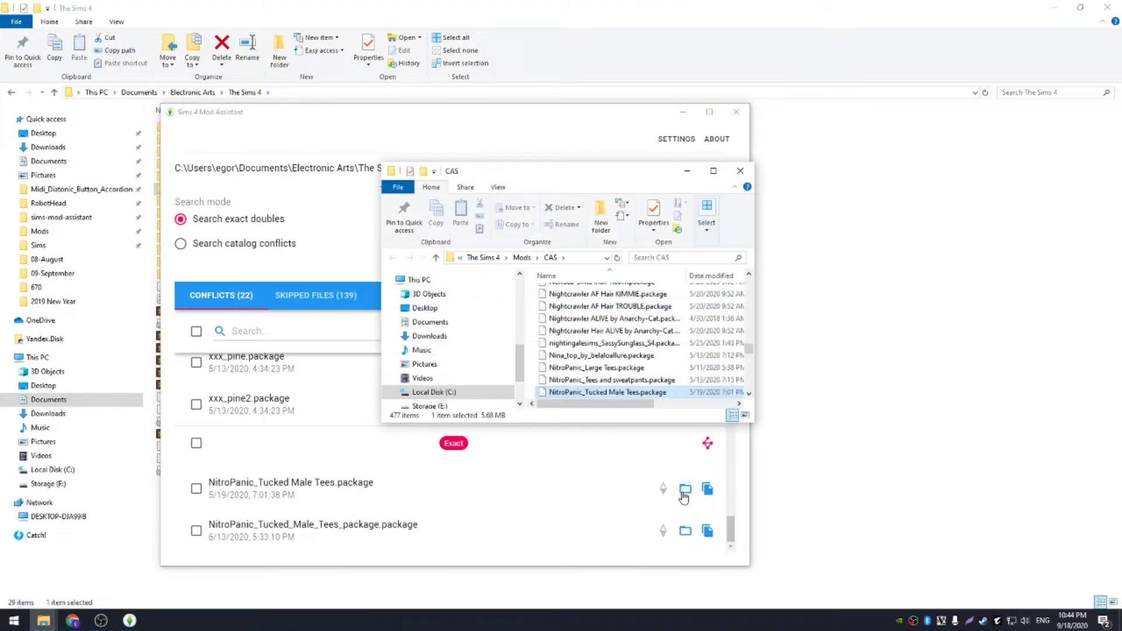
pyautogui.scroll(-1, 605, 389)
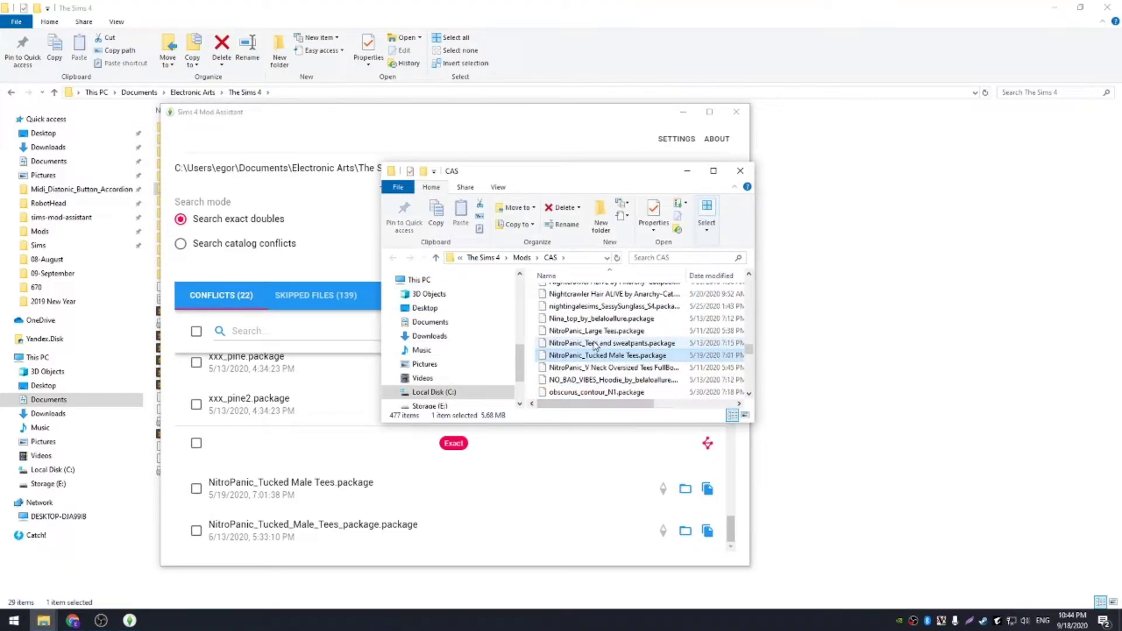
pyautogui.click(741, 172)
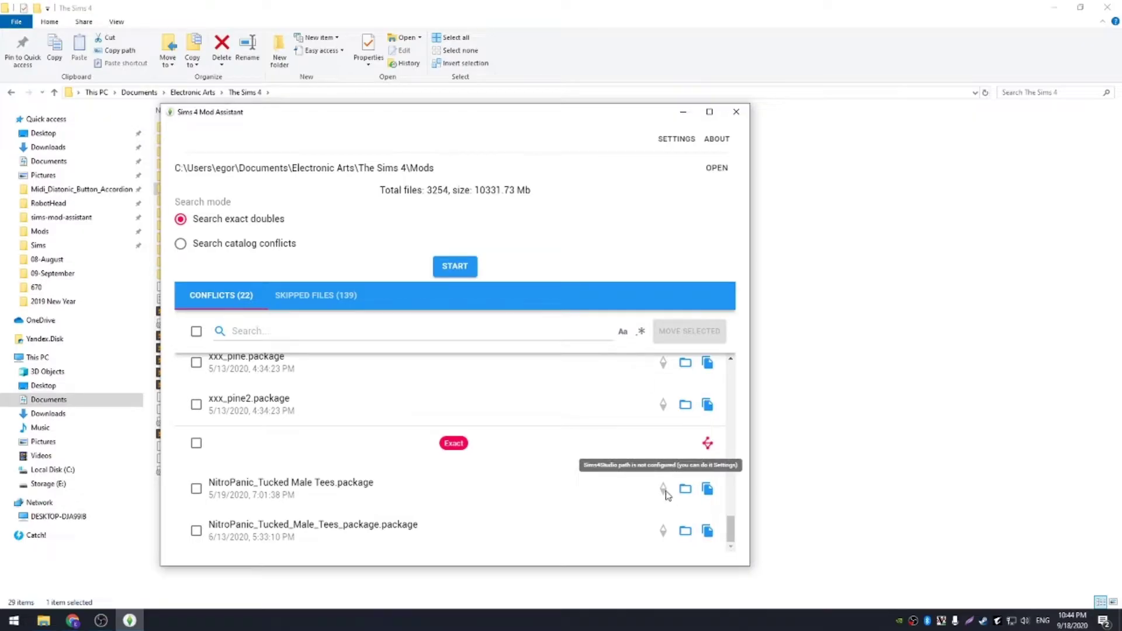
# Step: Set the Sims4Studio directory in the settings to E:\Sims\Sims4Studio_v3.1.3.3 (Wishes)
pyautogui.click(677, 138)
pyautogui.click(689, 376)
pyautogui.scroll(-5, 64, 188)
pyautogui.click(52, 261)
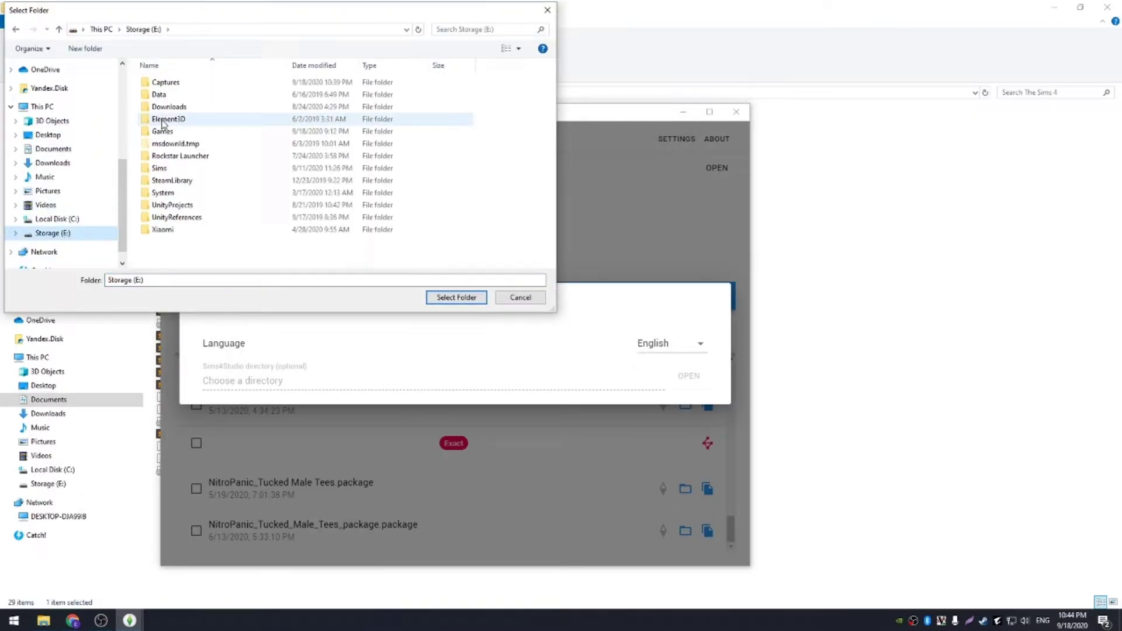
pyautogui.doubleClick(166, 159)
pyautogui.doubleClick(183, 132)
pyautogui.click(456, 297)
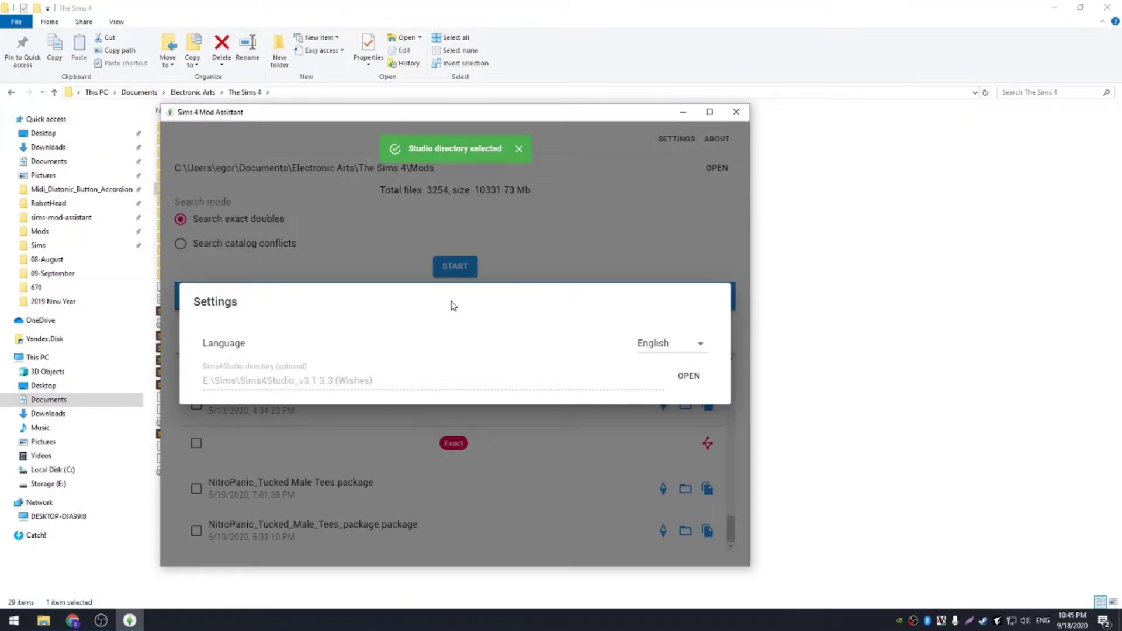
# Step: Close the settings and inspect NitroPanic_Tucked Male Tees.package in Sims 4 Studio, closing it when done
pyautogui.click(608, 245)
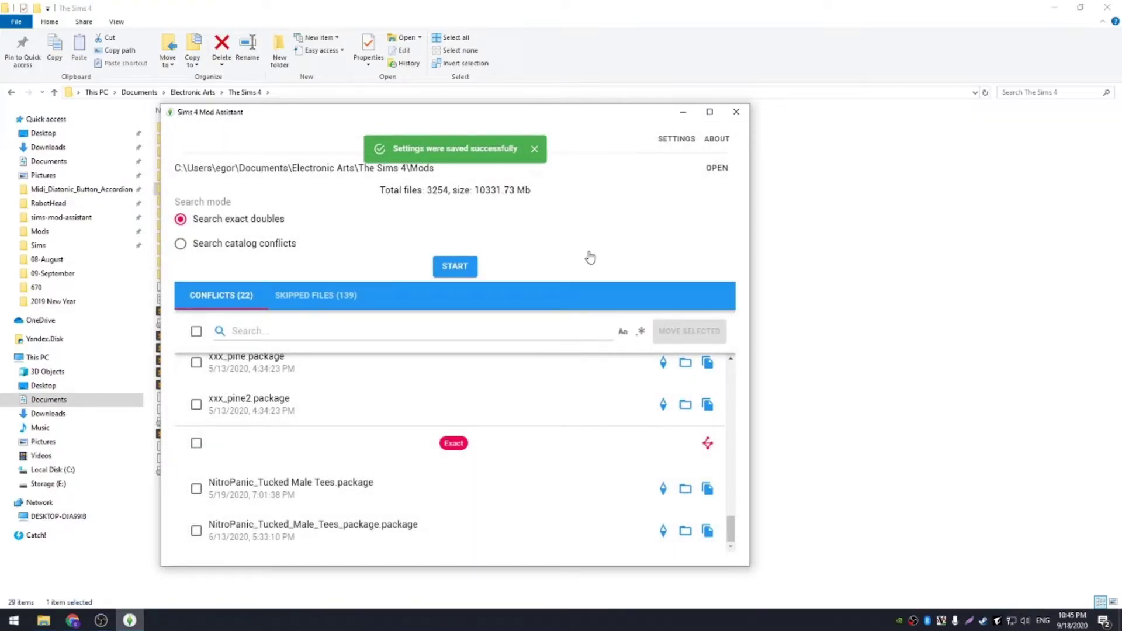
pyautogui.click(663, 489)
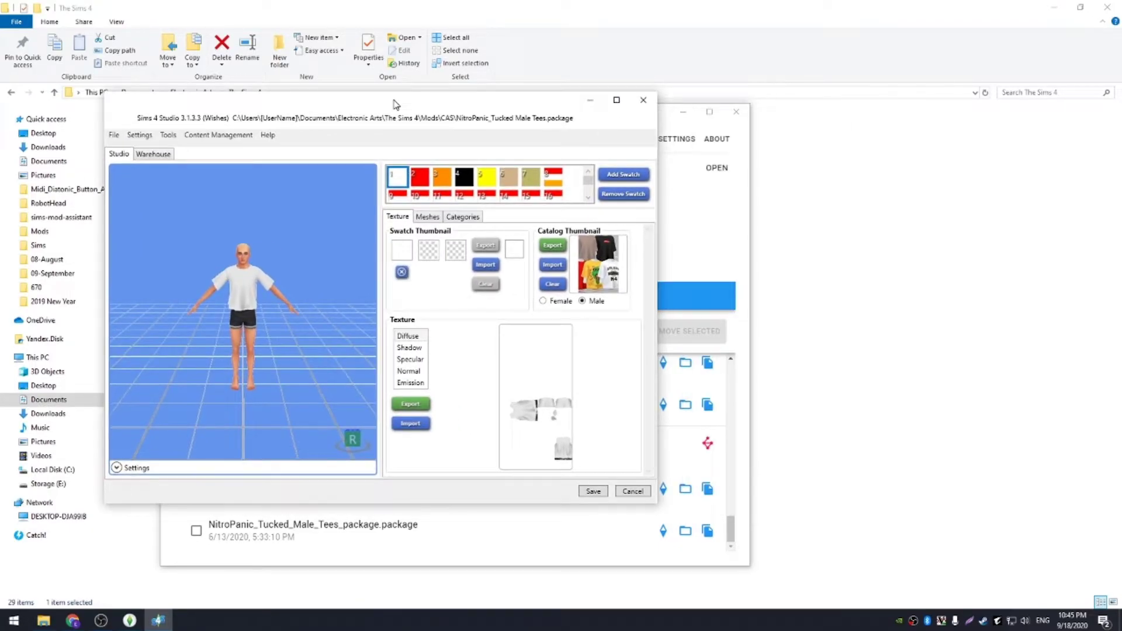
pyautogui.hotkey('alt', 'F4')
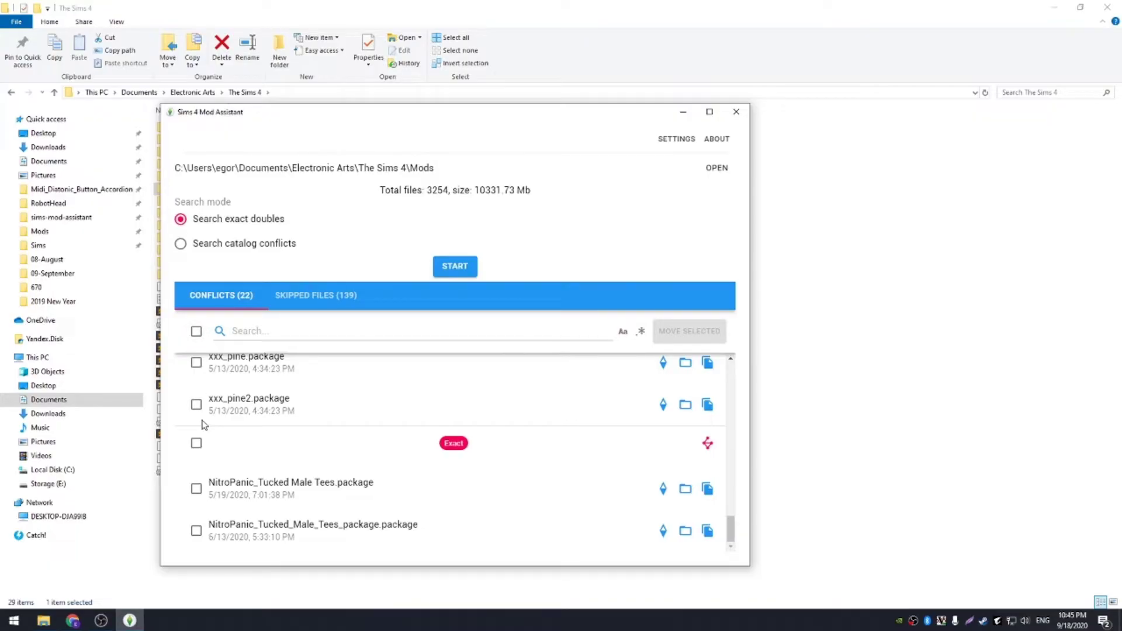
# Step: Try selecting and deselecting the NitroPanic group, the whole conflict list, the first cherrytree group and cherrytree.package
pyautogui.click(197, 445)
pyautogui.click(196, 444)
pyautogui.click(197, 331)
pyautogui.scroll(10, 205, 383)
pyautogui.click(197, 379)
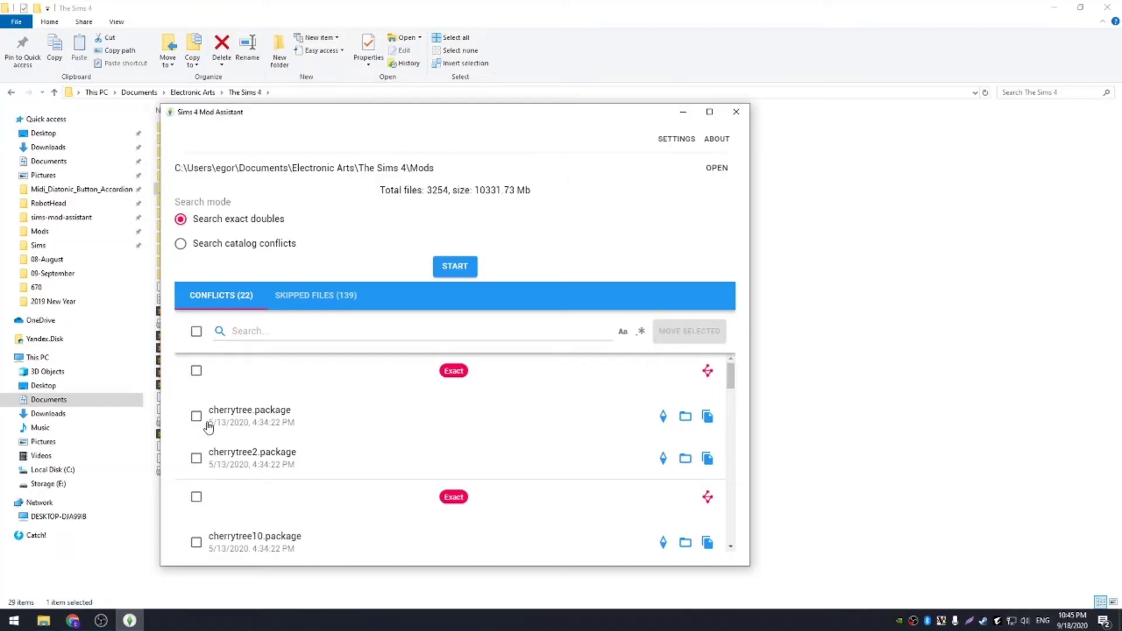
pyautogui.click(197, 418)
pyautogui.click(197, 419)
# Step: Filter the conflict list by "cherry" and select all matching files
pyautogui.click(271, 331)
pyautogui.write('cherry')
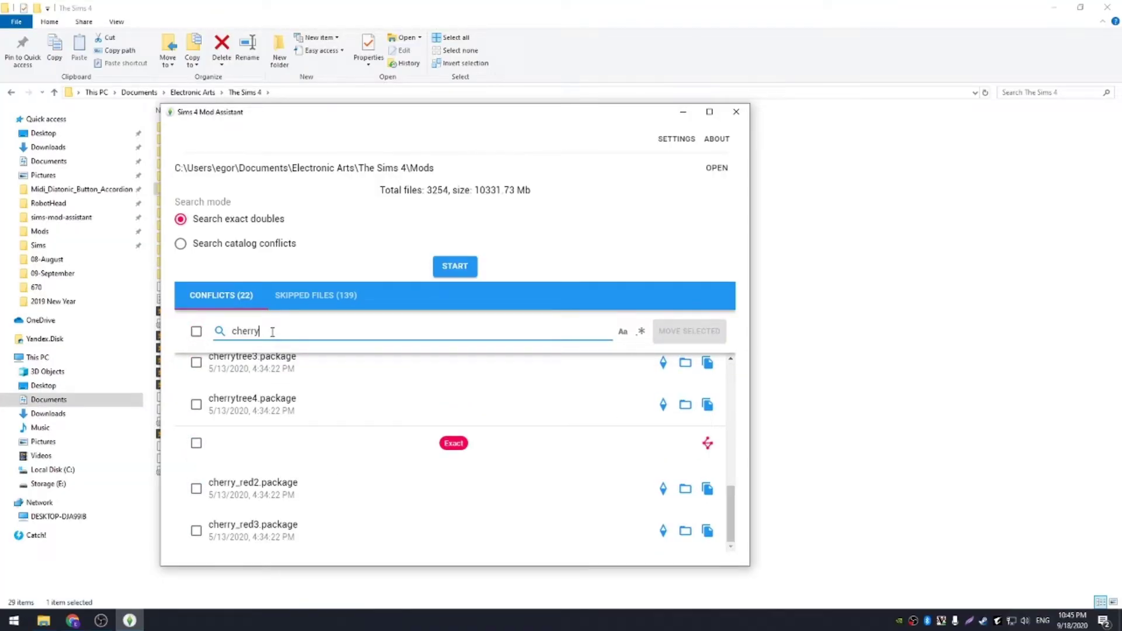
pyautogui.click(196, 331)
pyautogui.scroll(3, 347, 427)
# Step: Clear the search filter and check which files are selected in the full conflict list
pyautogui.click(279, 331)
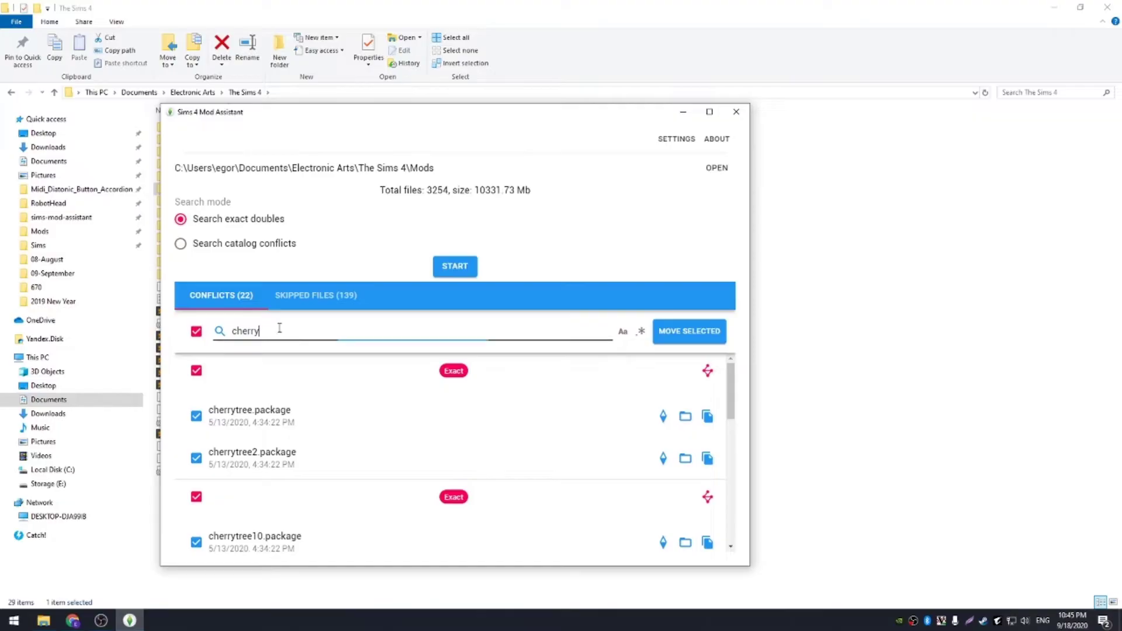
pyautogui.hotkey('ctrl', 'a')
pyautogui.press('BackSpace')
pyautogui.scroll(-20, 325, 397)
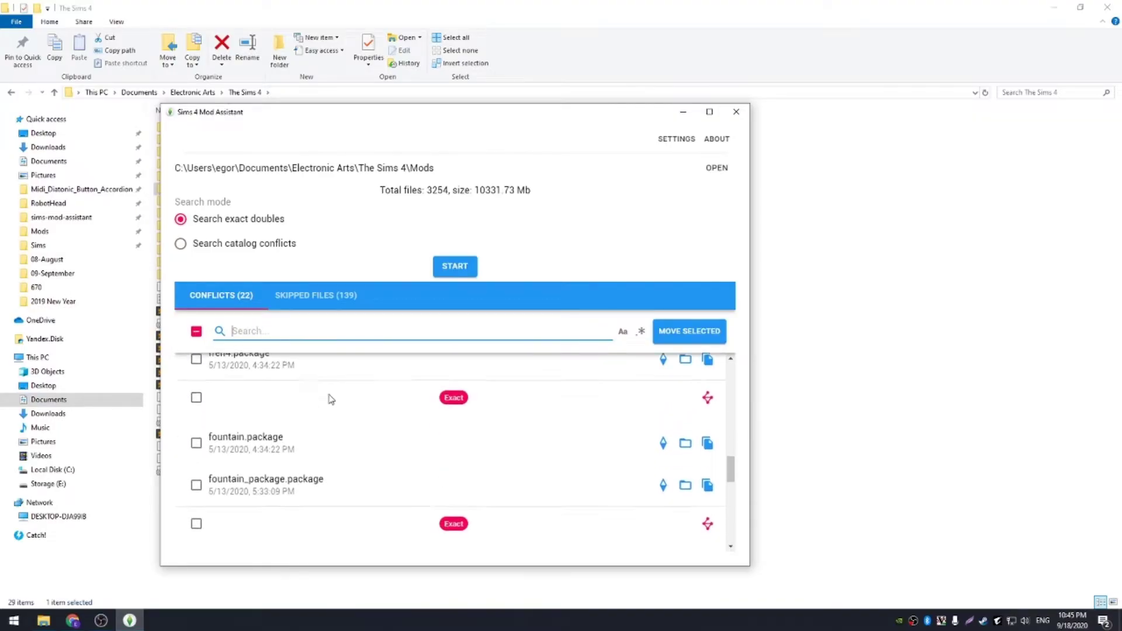
pyautogui.scroll(-1, 332, 399)
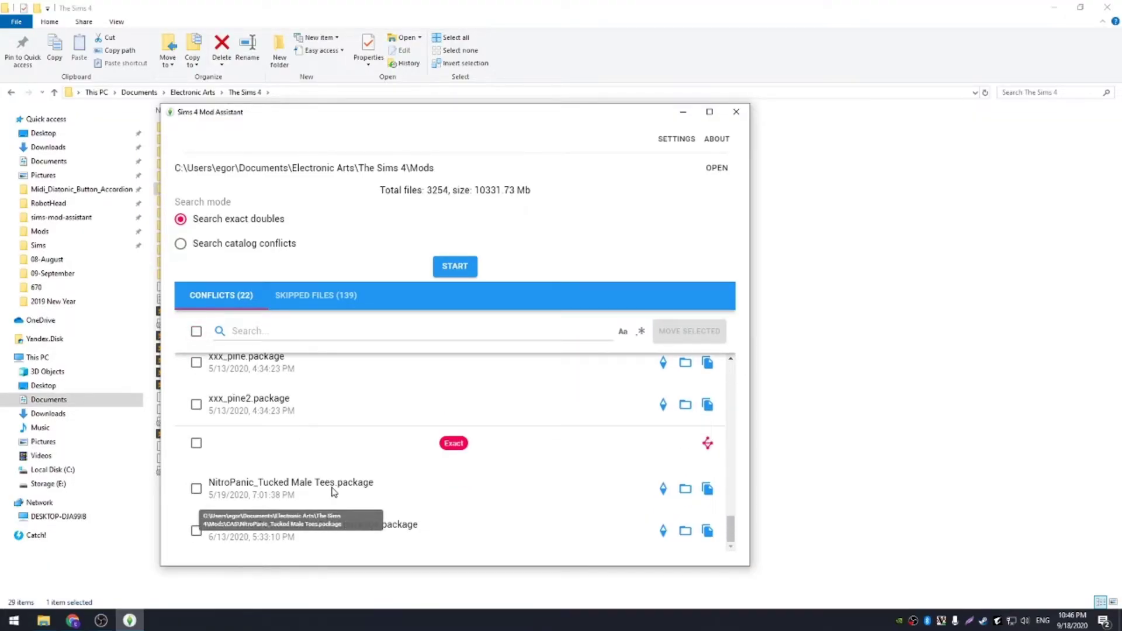
# Step: Select only NitroPanic_Tucked_Male_Tees_package.package and move it to a folder inside Documents
pyautogui.click(196, 531)
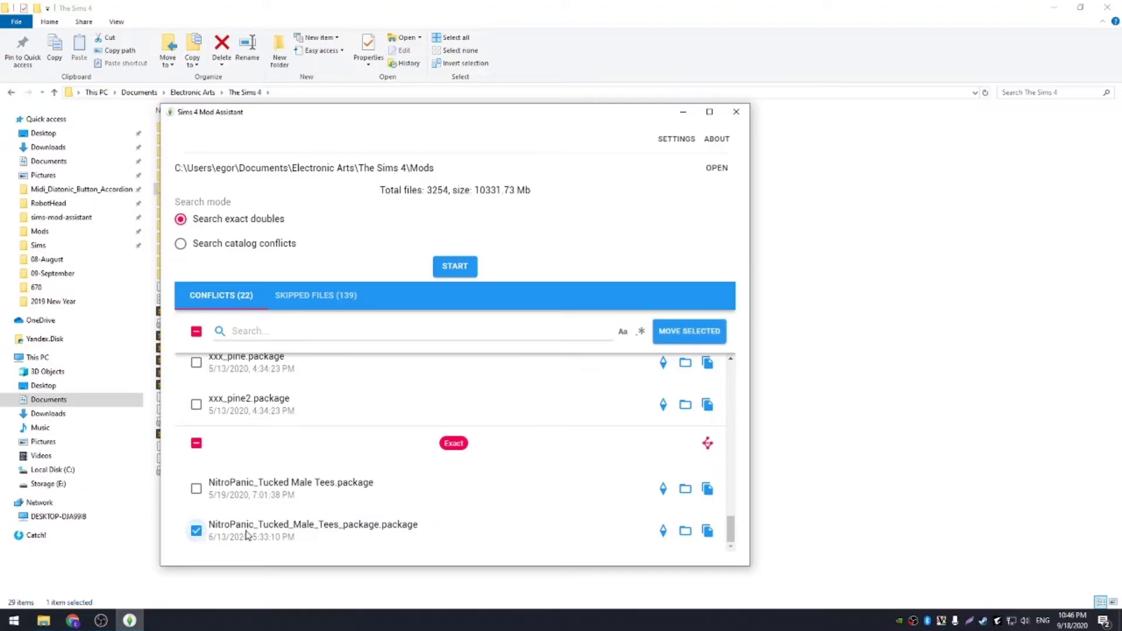
pyautogui.click(690, 335)
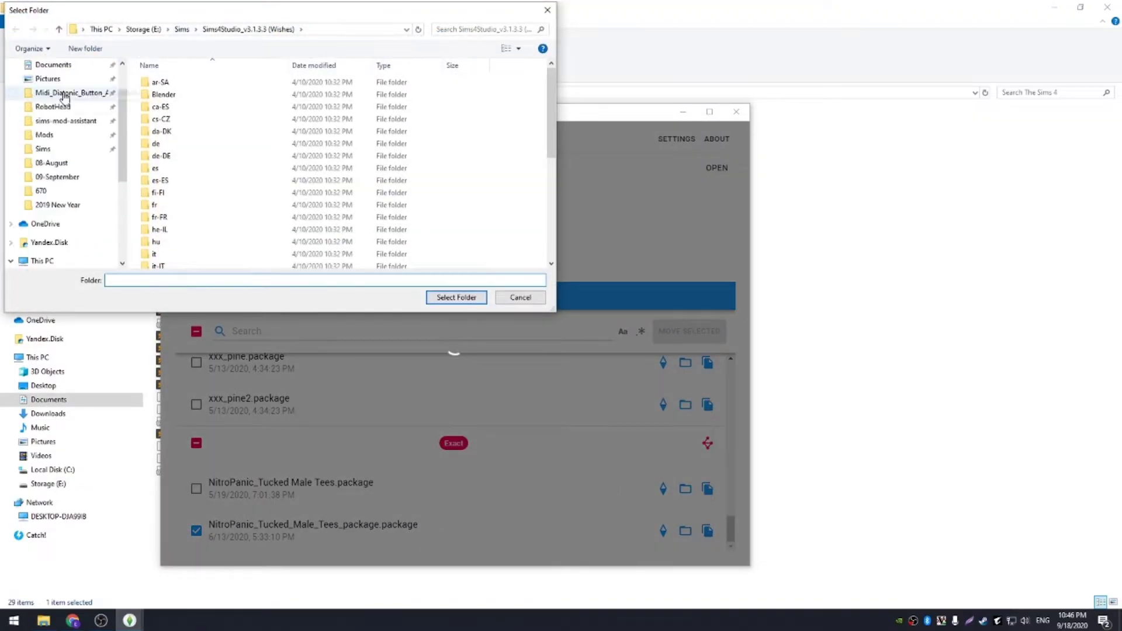
pyautogui.click(54, 64)
pyautogui.doubleClick(183, 157)
pyautogui.click(456, 298)
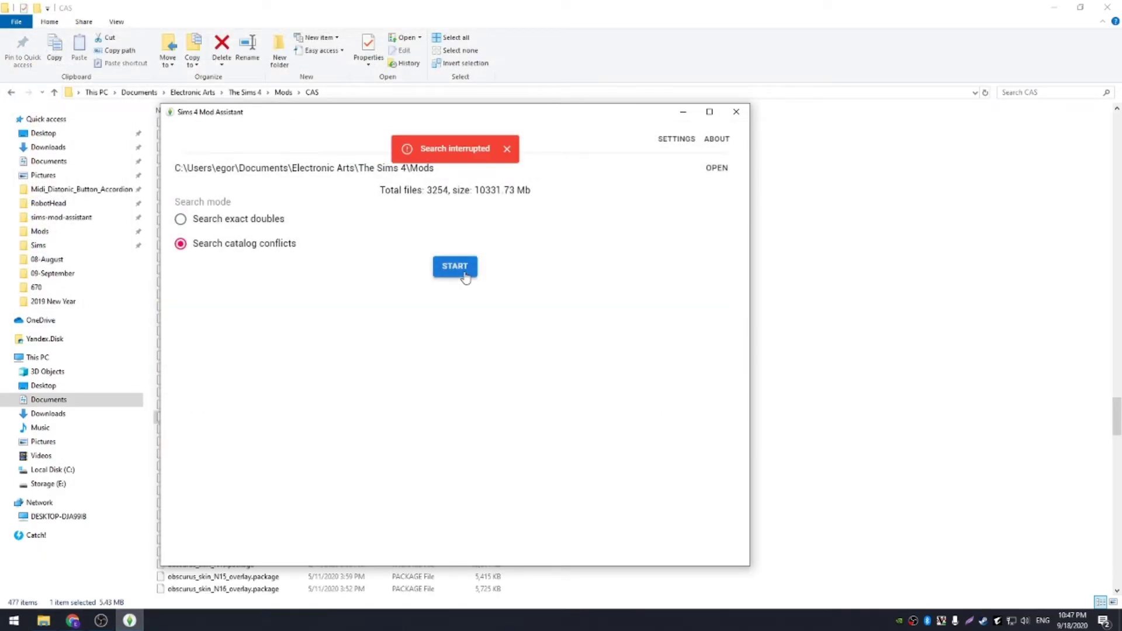
# Step: Run a search for catalog conflicts and look through the resulting conflict list in a maximized window
pyautogui.click(465, 278)
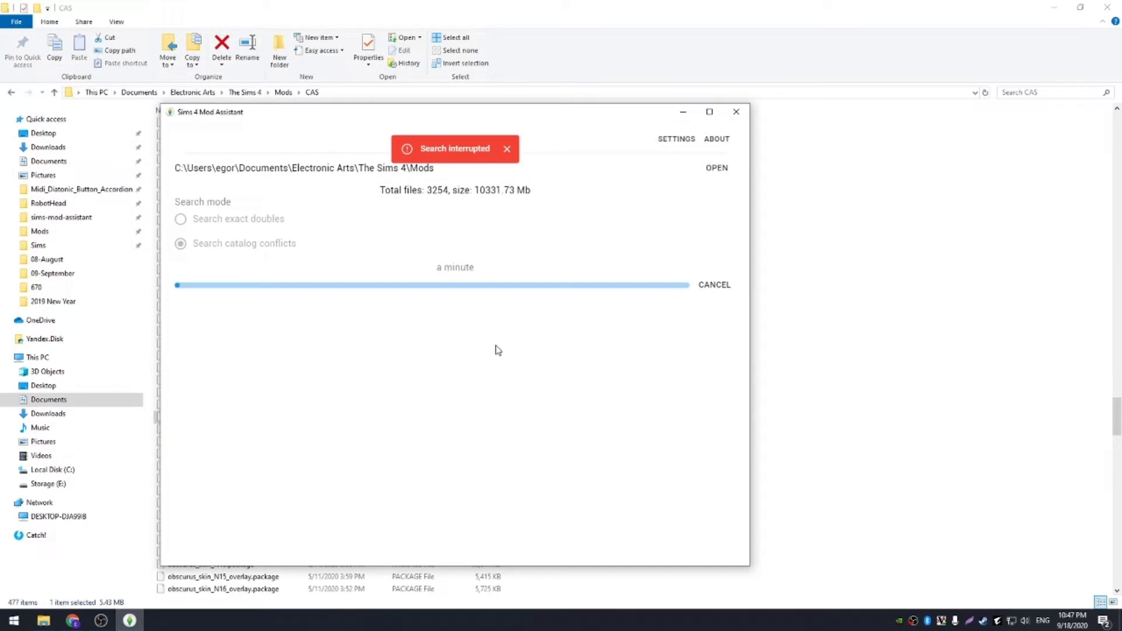
pyautogui.click(507, 150)
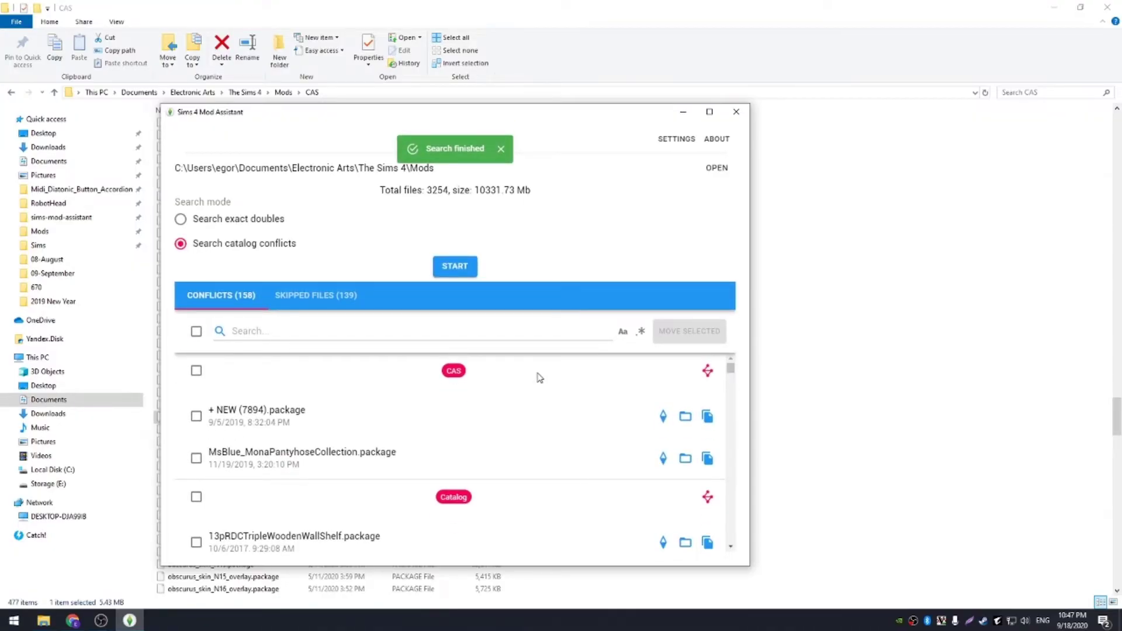
pyautogui.scroll(-10, 341, 401)
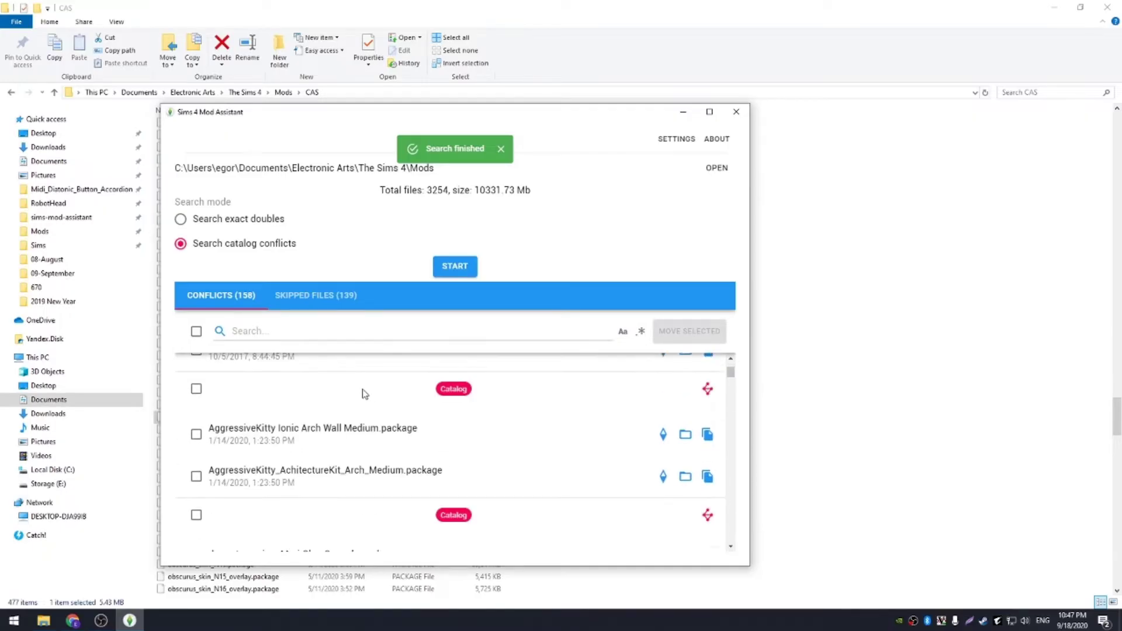
pyautogui.scroll(-3, 367, 394)
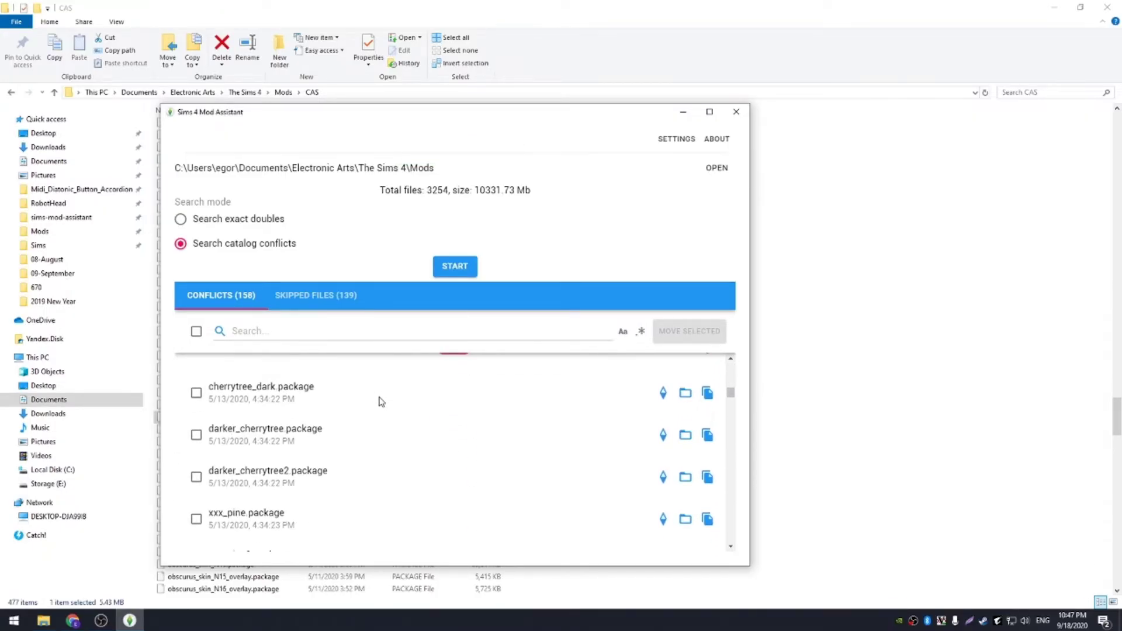
pyautogui.moveTo(730, 393); pyautogui.dragTo(735, 491)
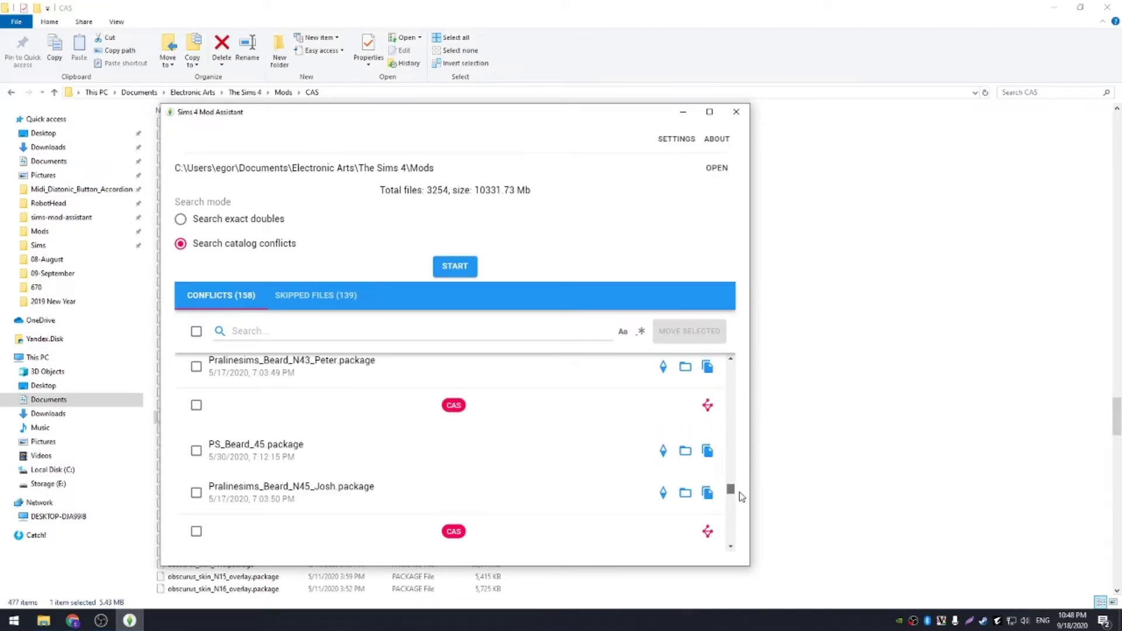
pyautogui.click(718, 115)
pyautogui.scroll(-10, 633, 396)
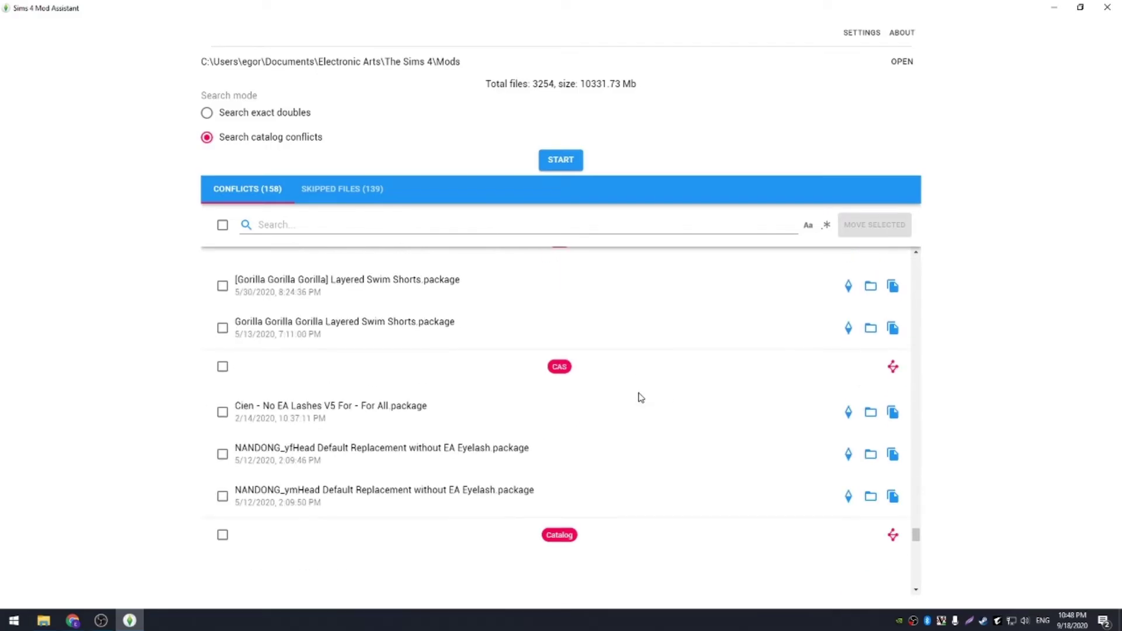
pyautogui.scroll(-10, 640, 396)
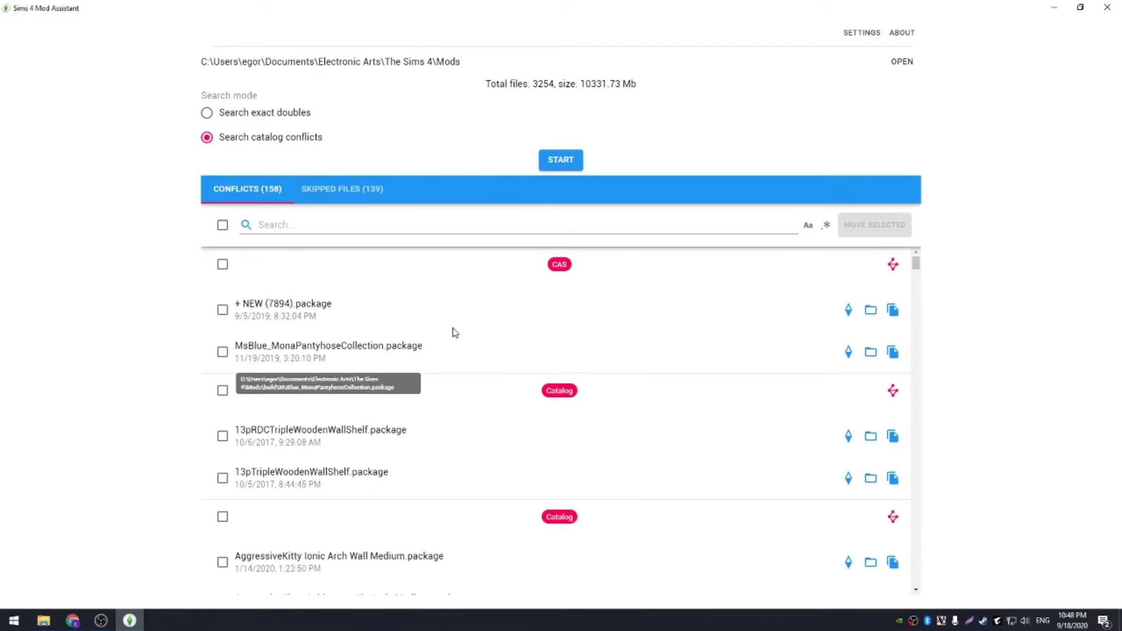
# Step: Examine the detailed graph of the first CAS conflict and compare + NEW (7894).package with MsBlue_MonaPantyhoseCollection.package in Sims 4 Studio
pyautogui.click(894, 267)
pyautogui.moveTo(586, 314)
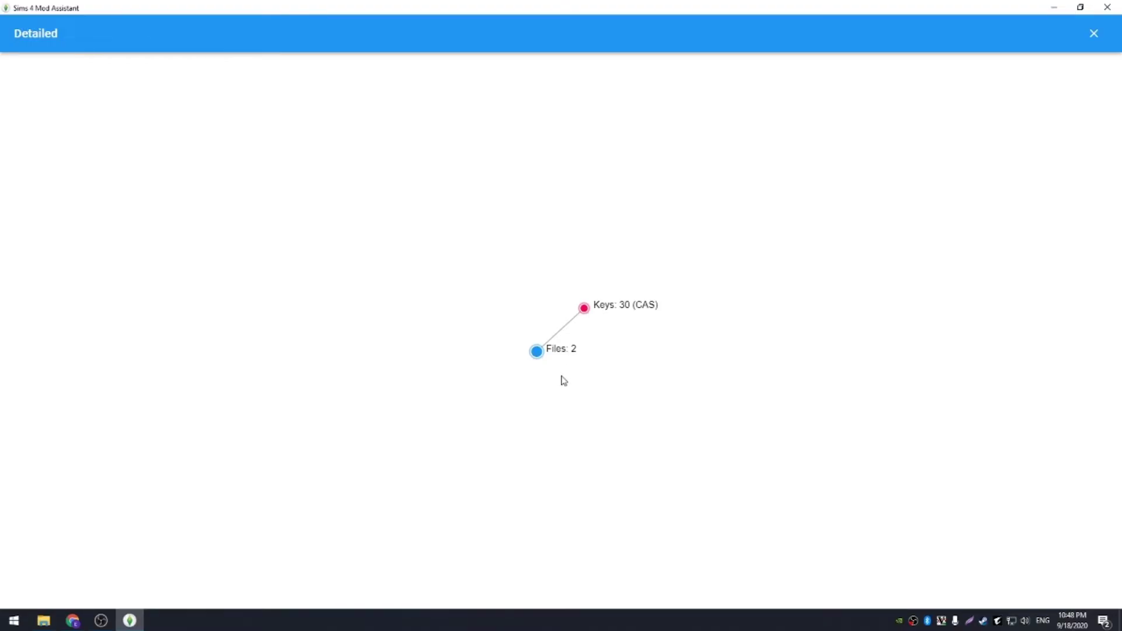
pyautogui.click(1095, 33)
pyautogui.click(849, 351)
pyautogui.moveTo(159, 621)
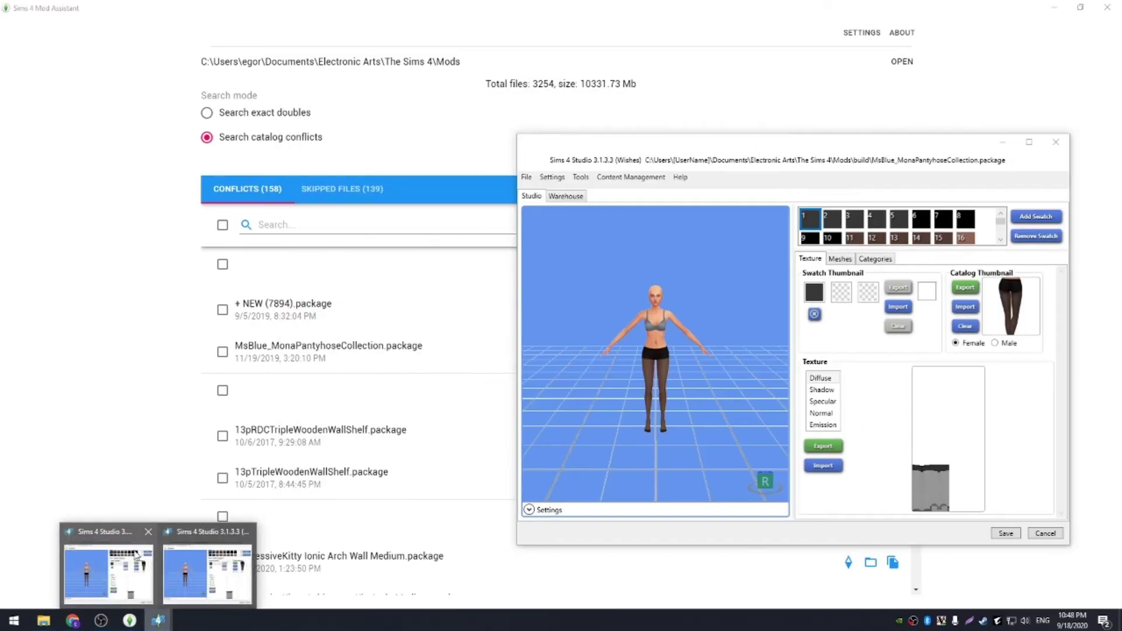
pyautogui.click(108, 562)
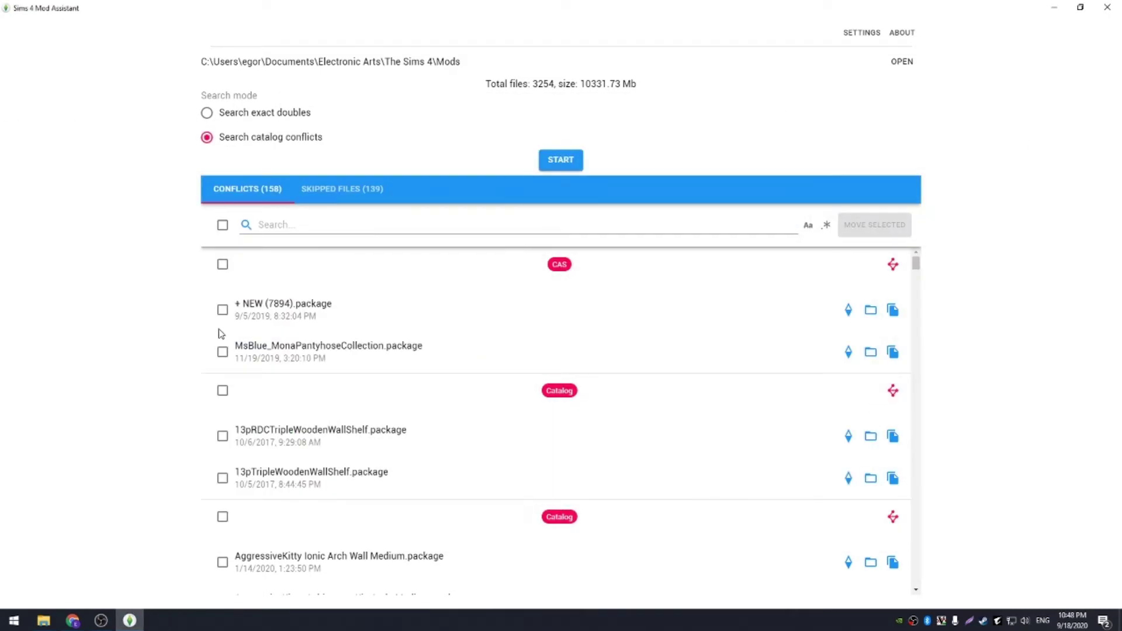
# Step: Select + NEW (7894).package and move it to a separate folder
pyautogui.click(222, 310)
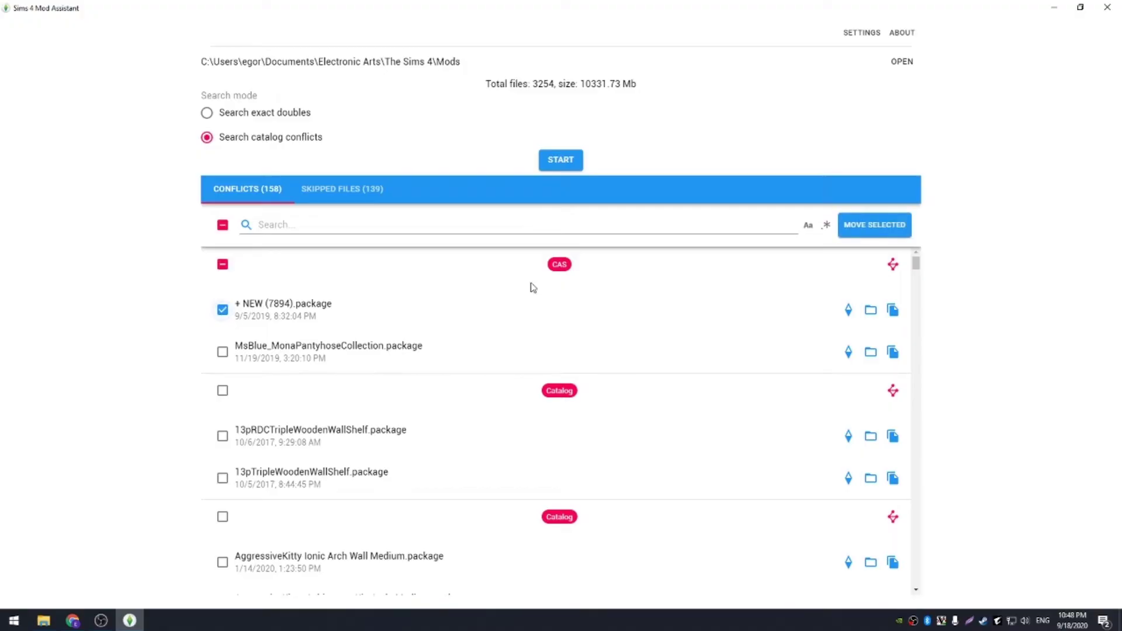
pyautogui.click(868, 228)
pyautogui.click(480, 299)
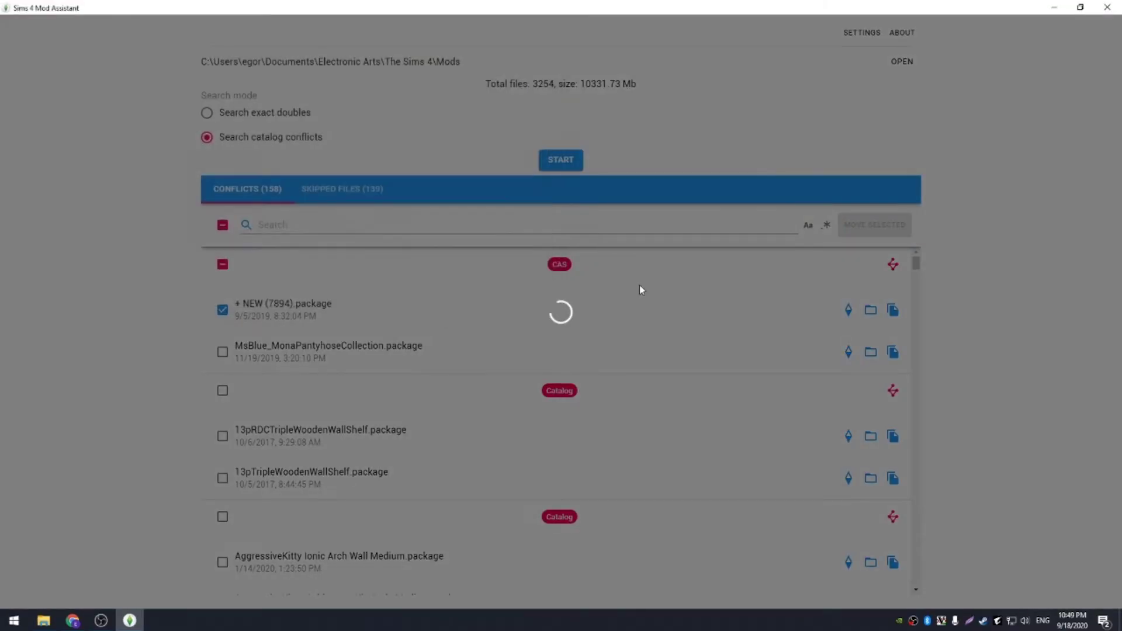
# Step: Examine the detailed graph of the AggressiveKitty arch conflict and compare its two packages in Sims 4 Studio, closing both windows when done
pyautogui.click(892, 265)
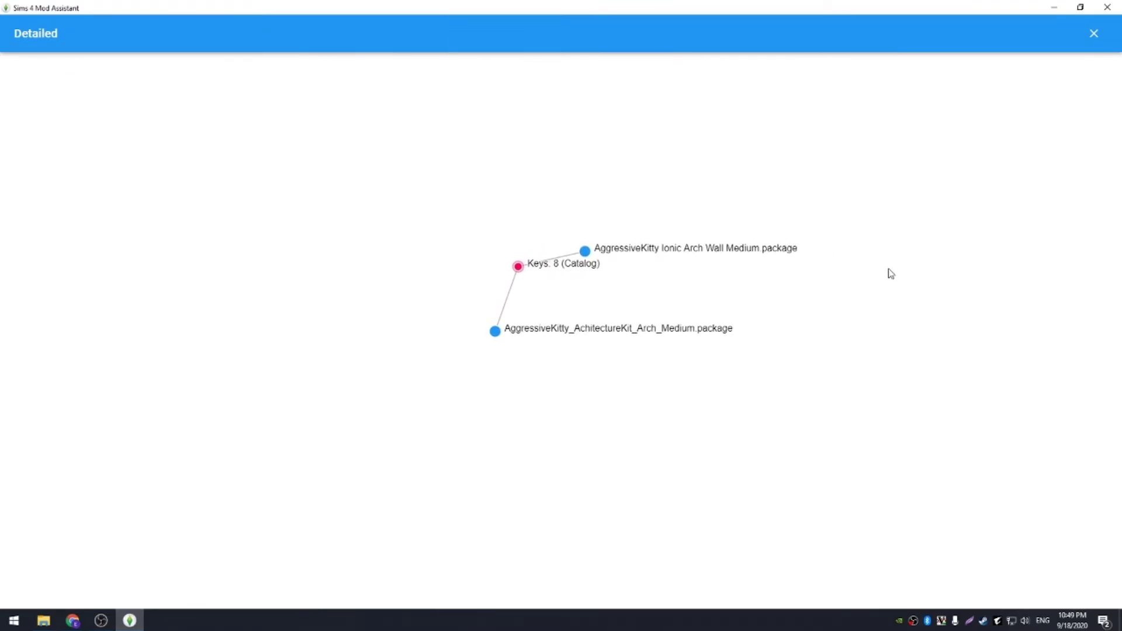
pyautogui.press('Escape')
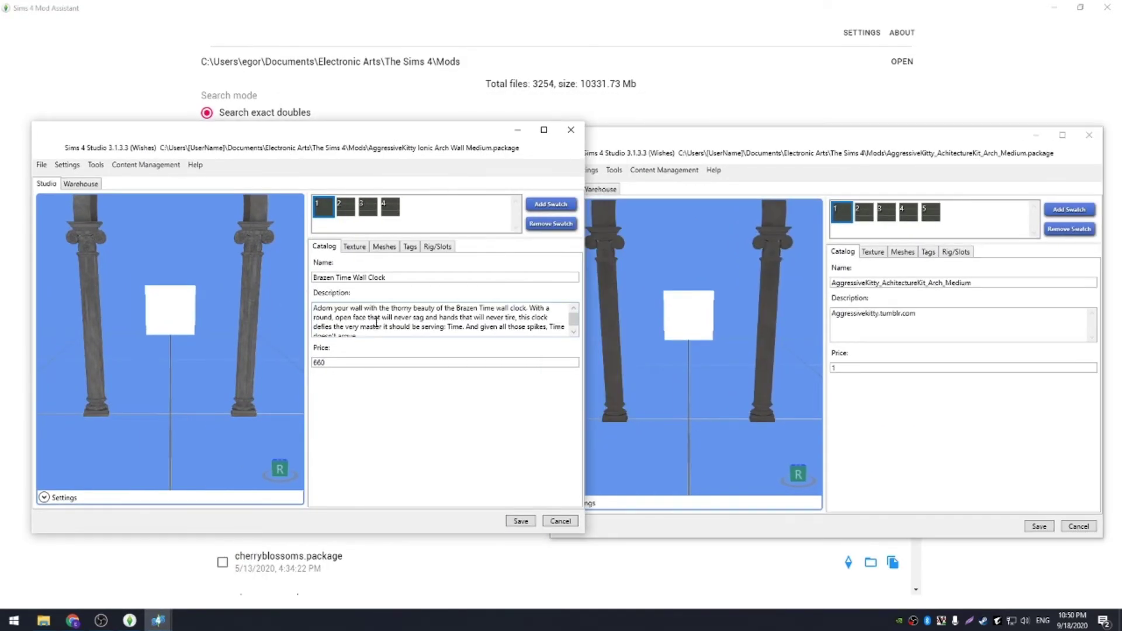
pyautogui.click(571, 129)
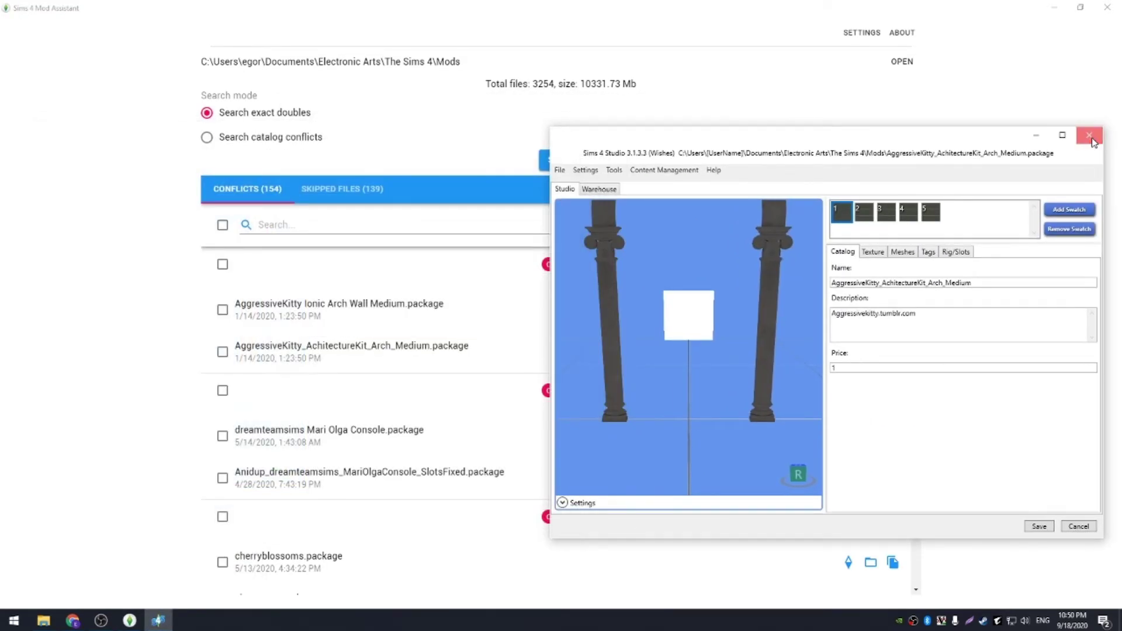
pyautogui.click(1089, 135)
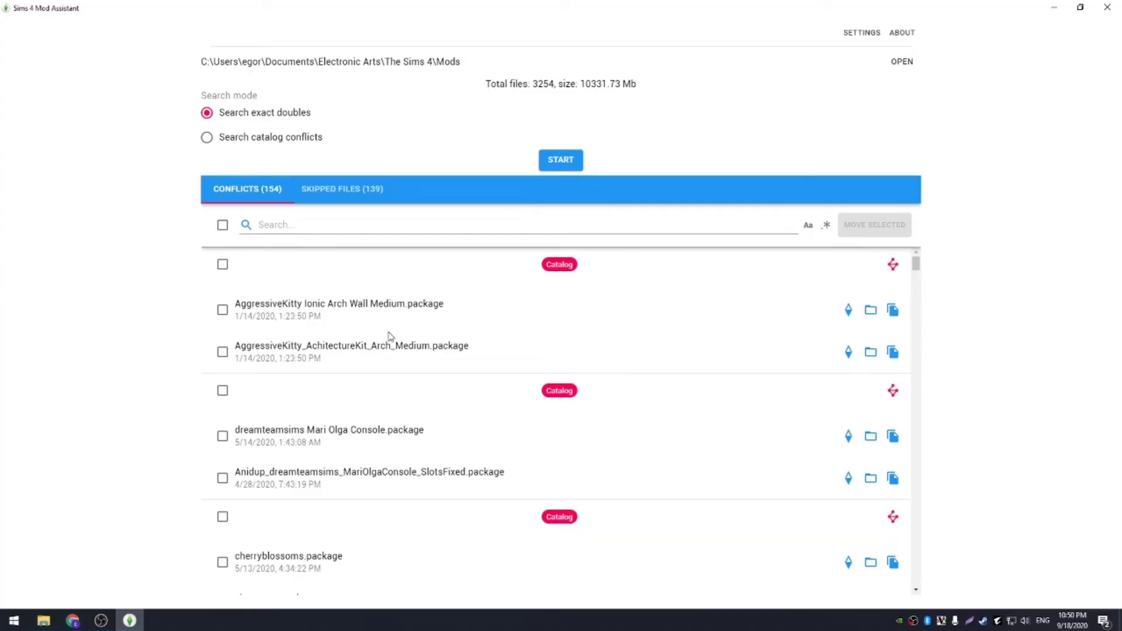
# Step: Select AggressiveKitty Ionic Arch Wall Medium.package and move it to a separate folder
pyautogui.click(221, 310)
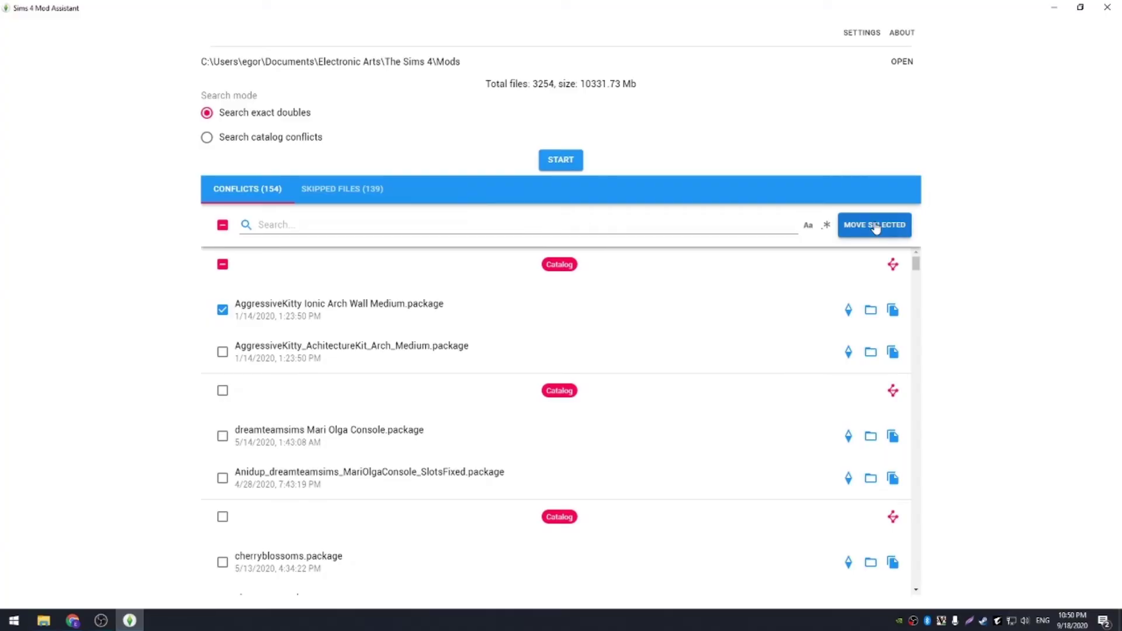
pyautogui.click(859, 224)
pyautogui.click(456, 298)
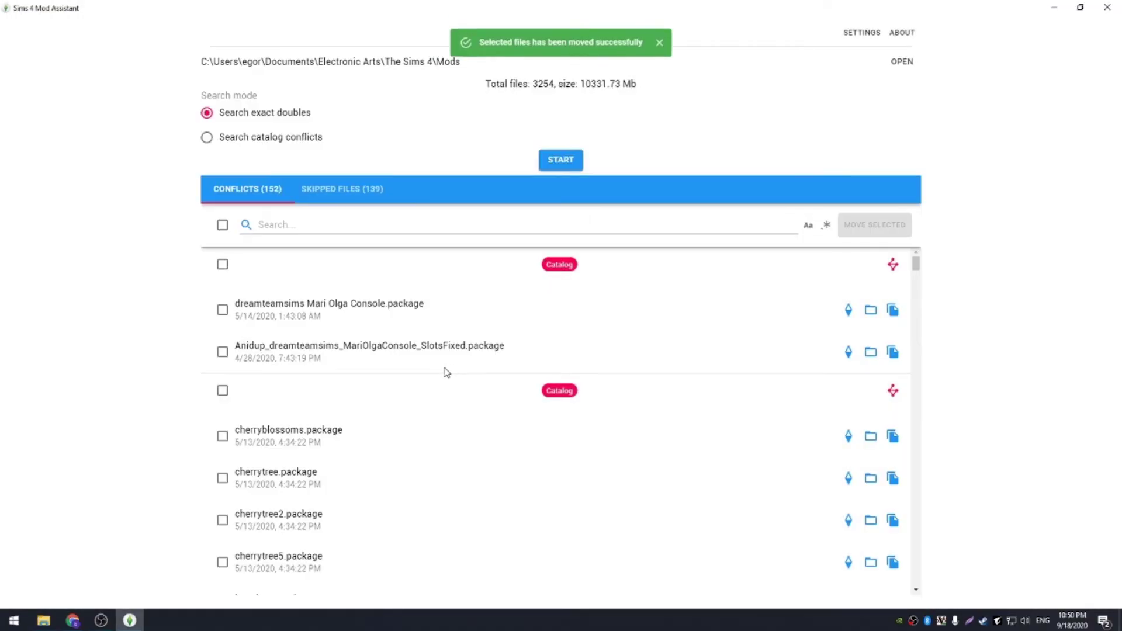
# Step: Examine the detailed graph of the catalog conflict between fran89_EP02_LiberatedRocks_package.package and the two BakieGaming rock recolors
pyautogui.scroll(-5, 446, 371)
pyautogui.scroll(-3, 401, 371)
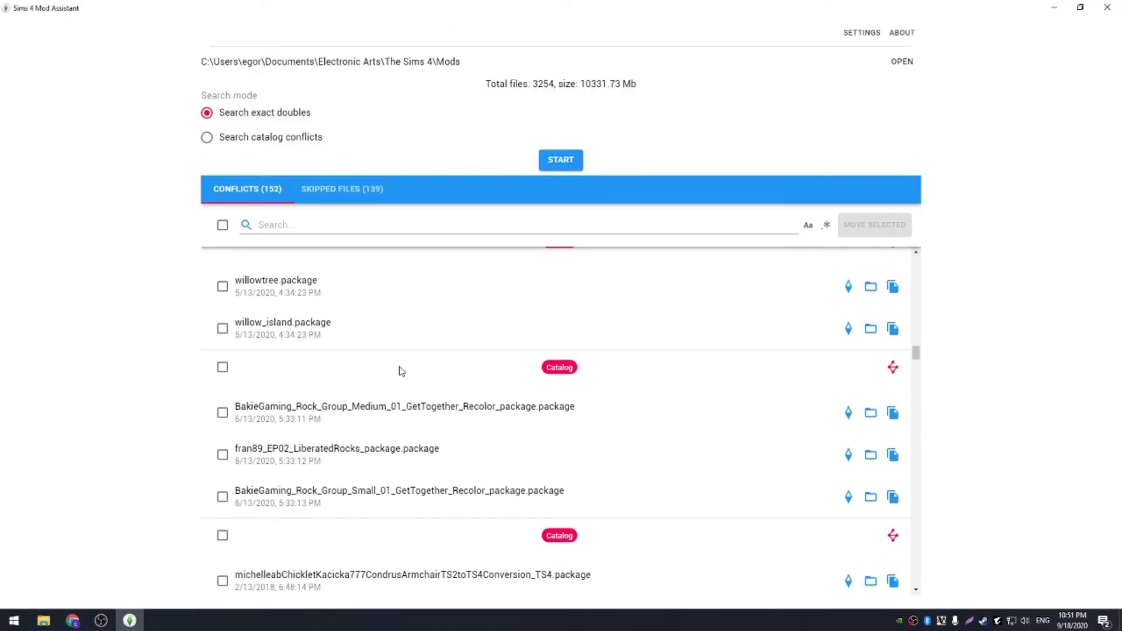
pyautogui.click(891, 370)
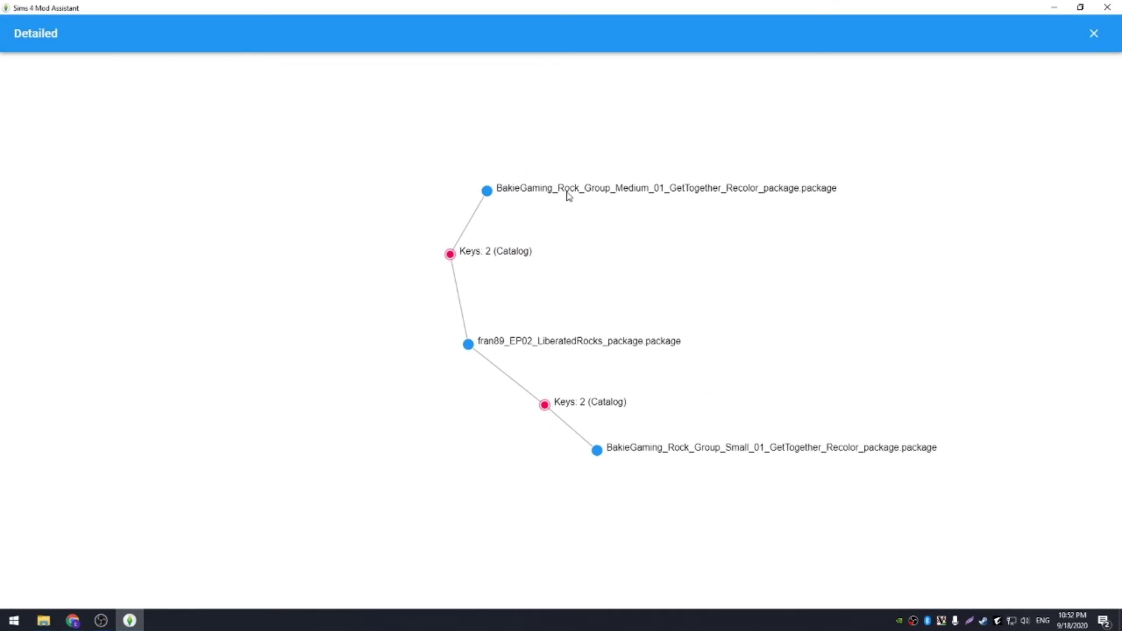
pyautogui.click(1093, 34)
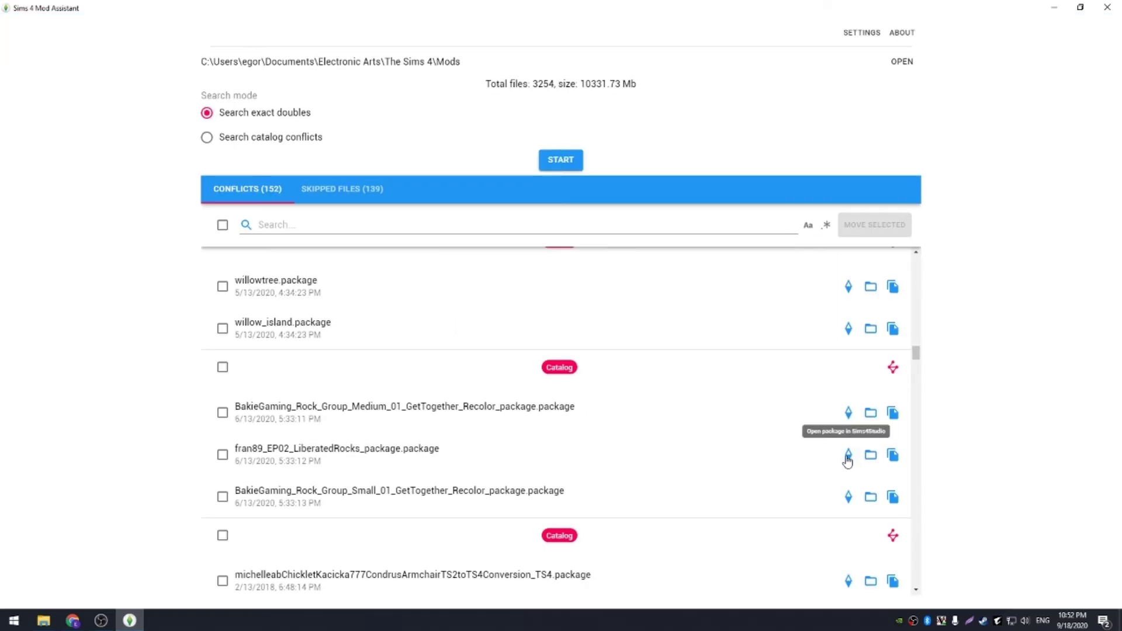
# Step: Examine the detailed graph of the conflict between Tingelingelater-SimlischCityBuildSet.package and the CityWindow packages
pyautogui.scroll(-3, 461, 390)
pyautogui.scroll(-2, 461, 389)
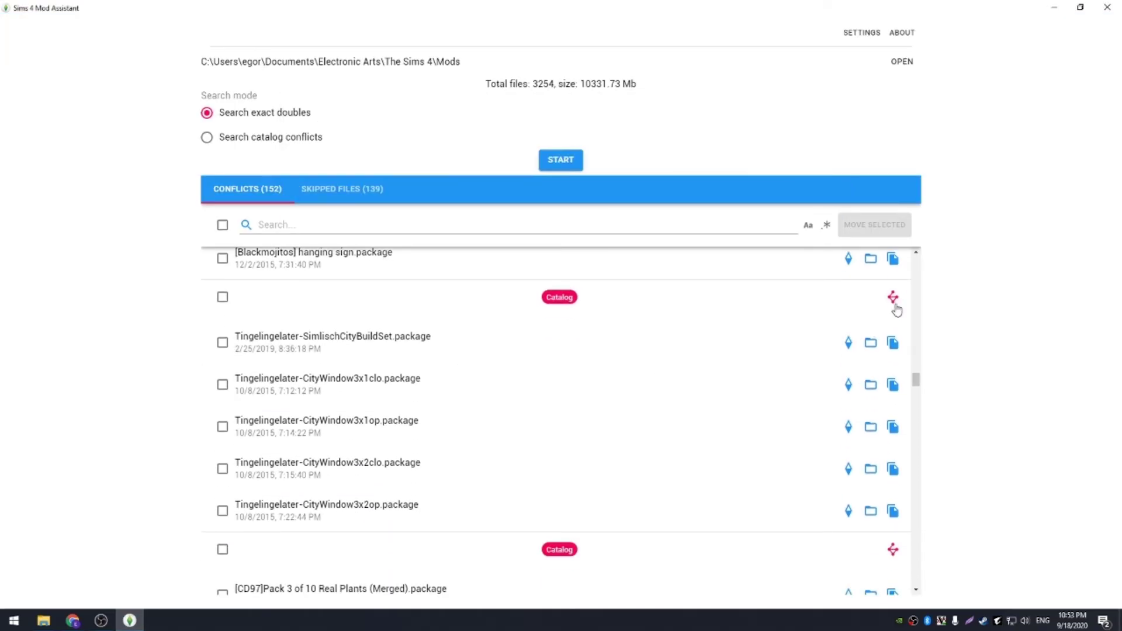
pyautogui.click(893, 298)
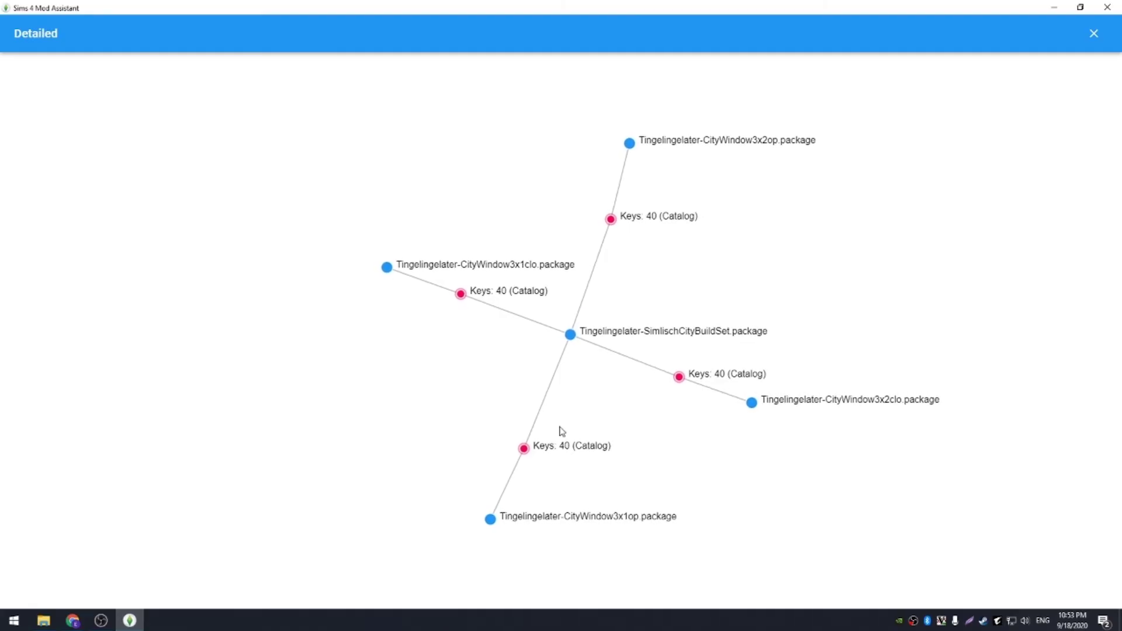
pyautogui.click(1094, 33)
# Step: Filter the conflict list by "bb"
pyautogui.click(332, 234)
pyautogui.write('bb')
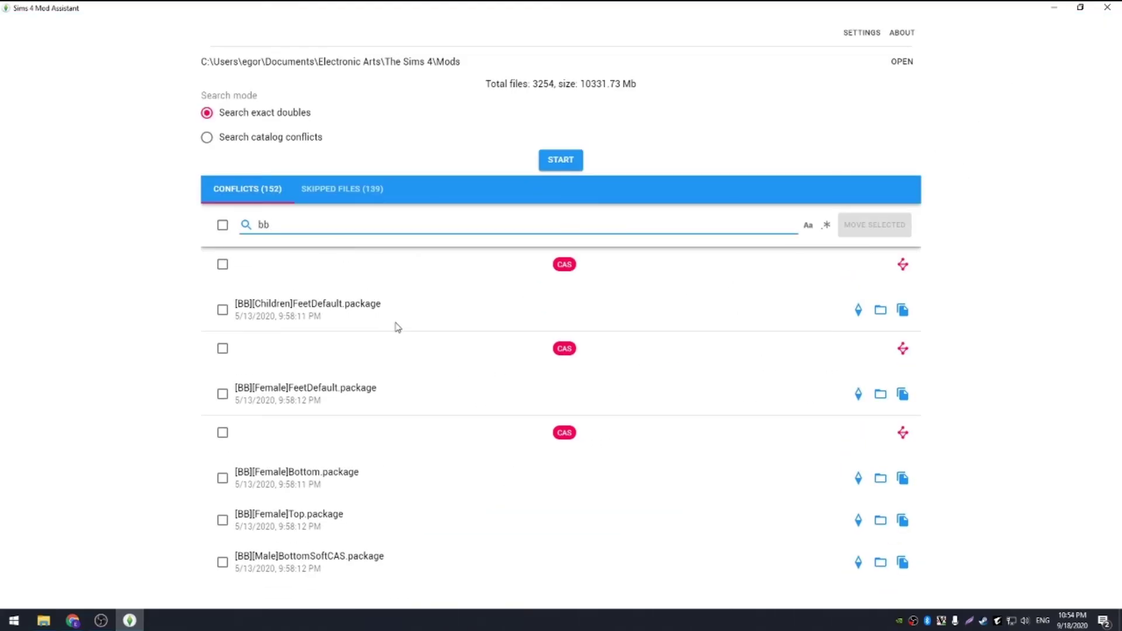